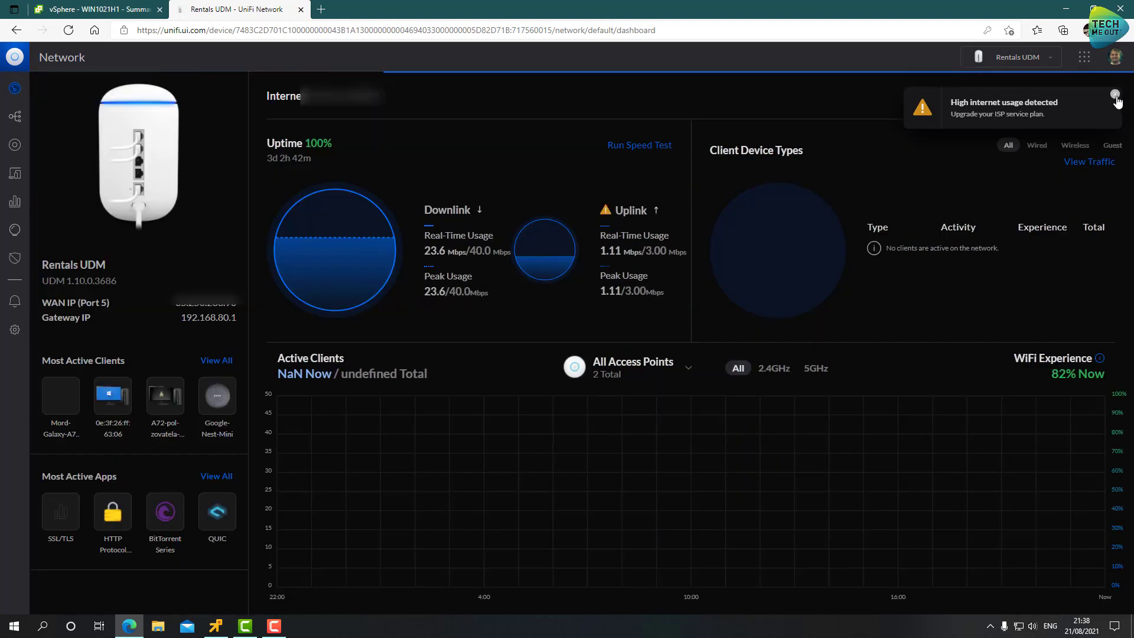
# Step: Dismiss the notices and open Settings > Networks, listing Guests 10.0.99.0/24 and LAN 192.168.80.0/24
pyautogui.click(1115, 94)
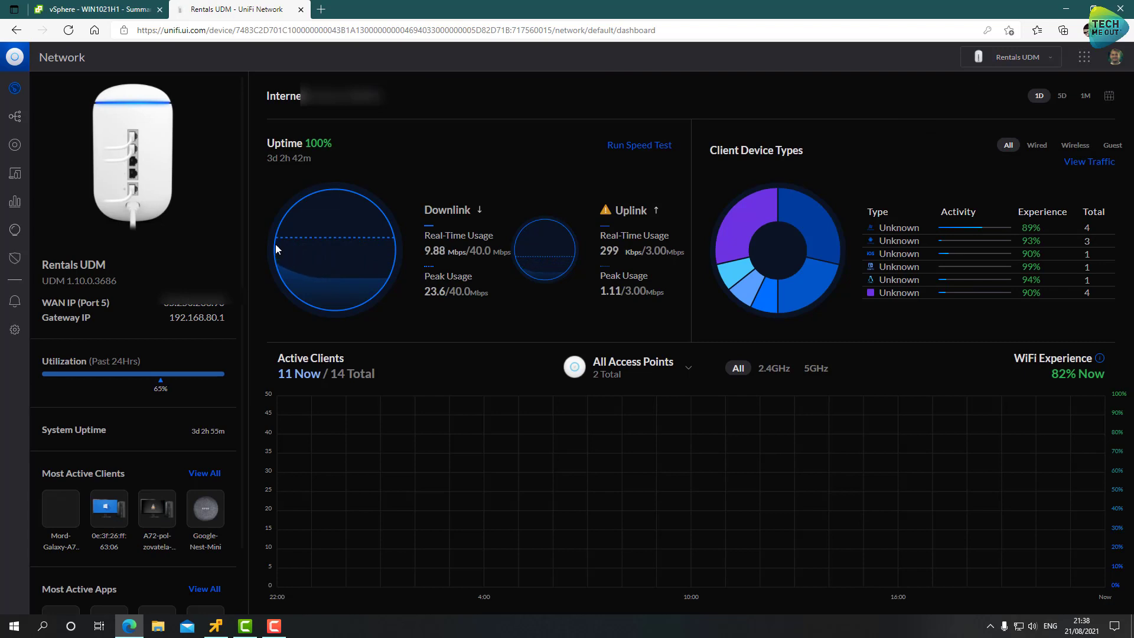
pyautogui.click(14, 330)
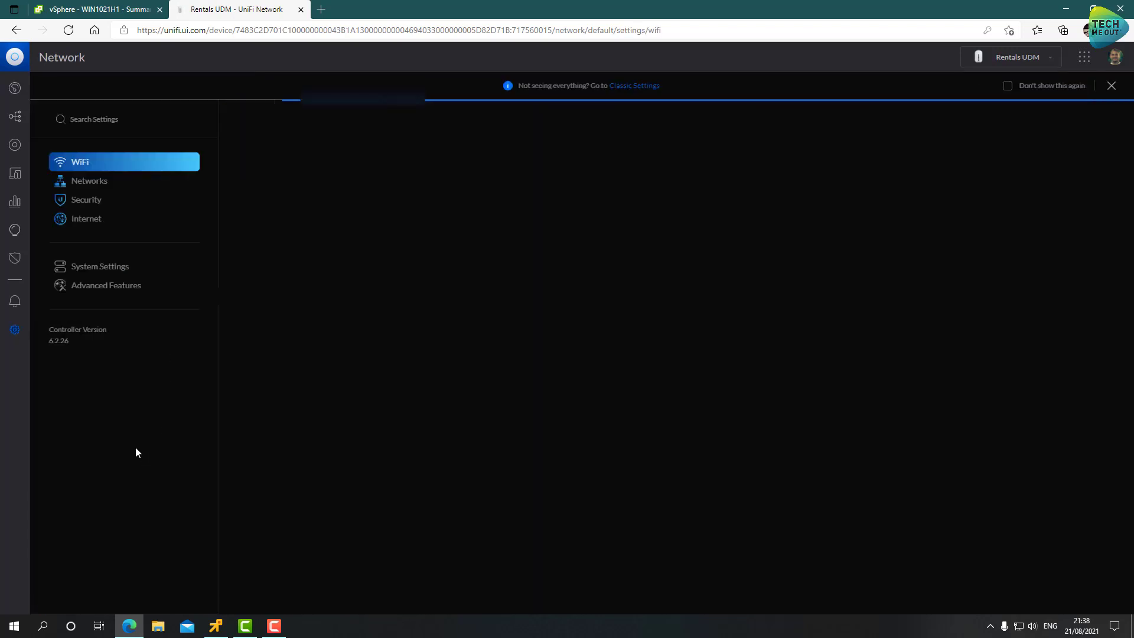
pyautogui.click(1113, 87)
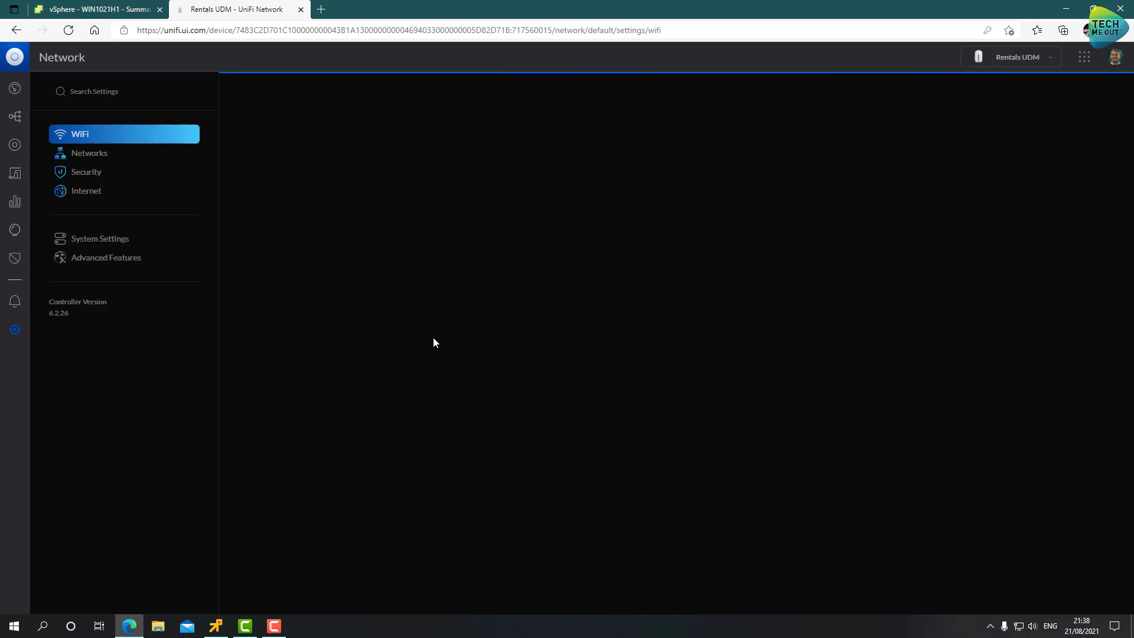
pyautogui.click(97, 155)
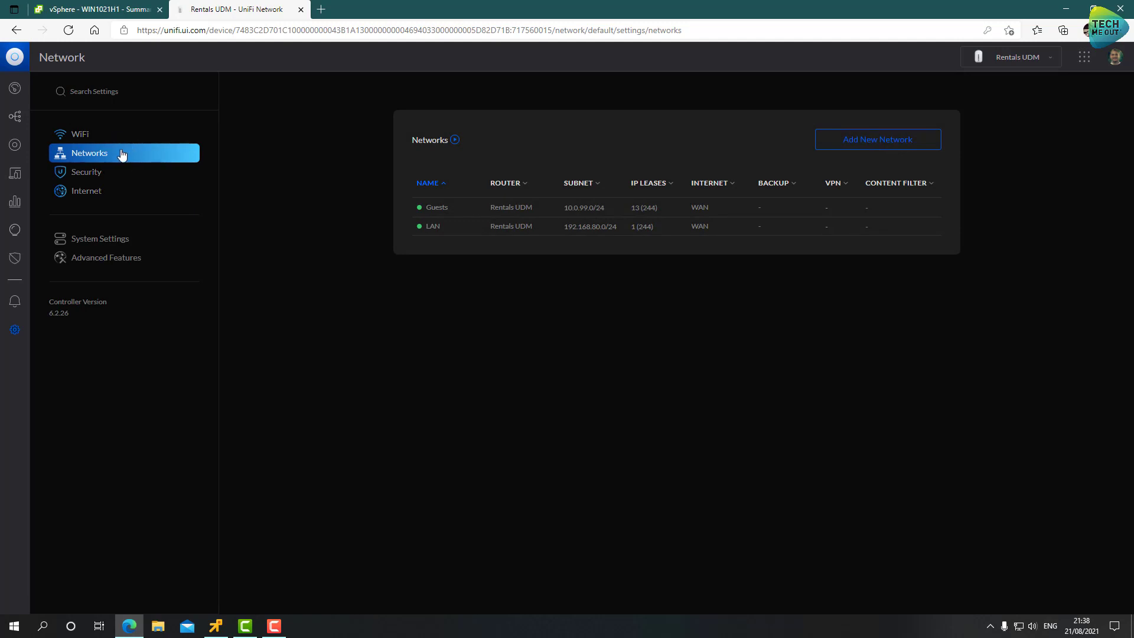
# Step: Open the Default RADIUS profile under Advanced Features
pyautogui.click(143, 266)
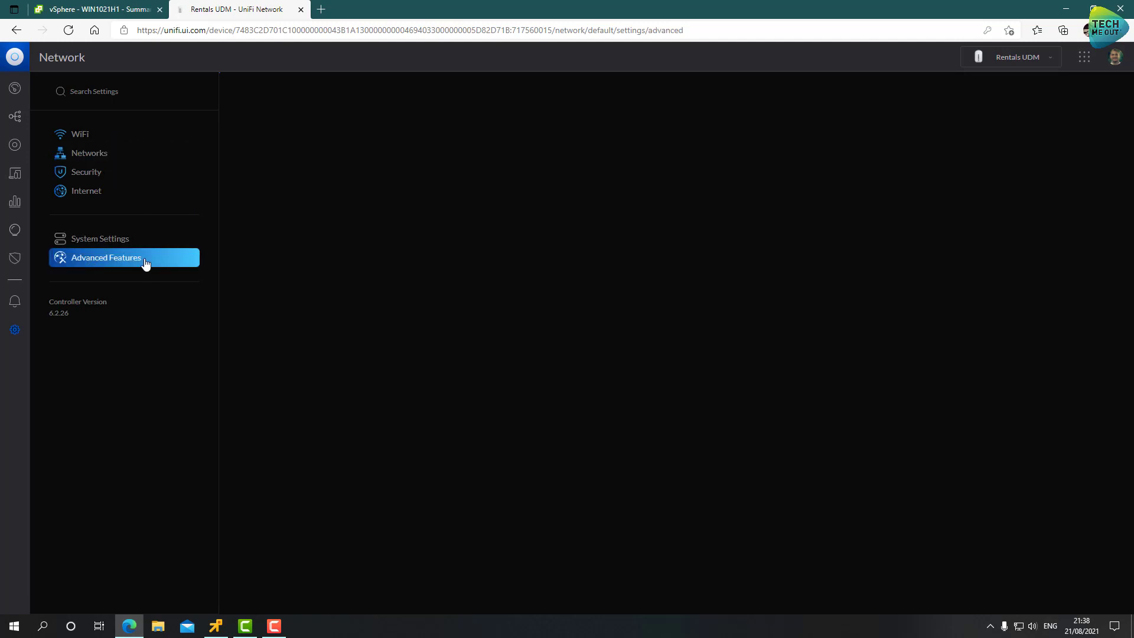
pyautogui.scroll(-3, 321, 362)
pyautogui.scroll(-2, 320, 362)
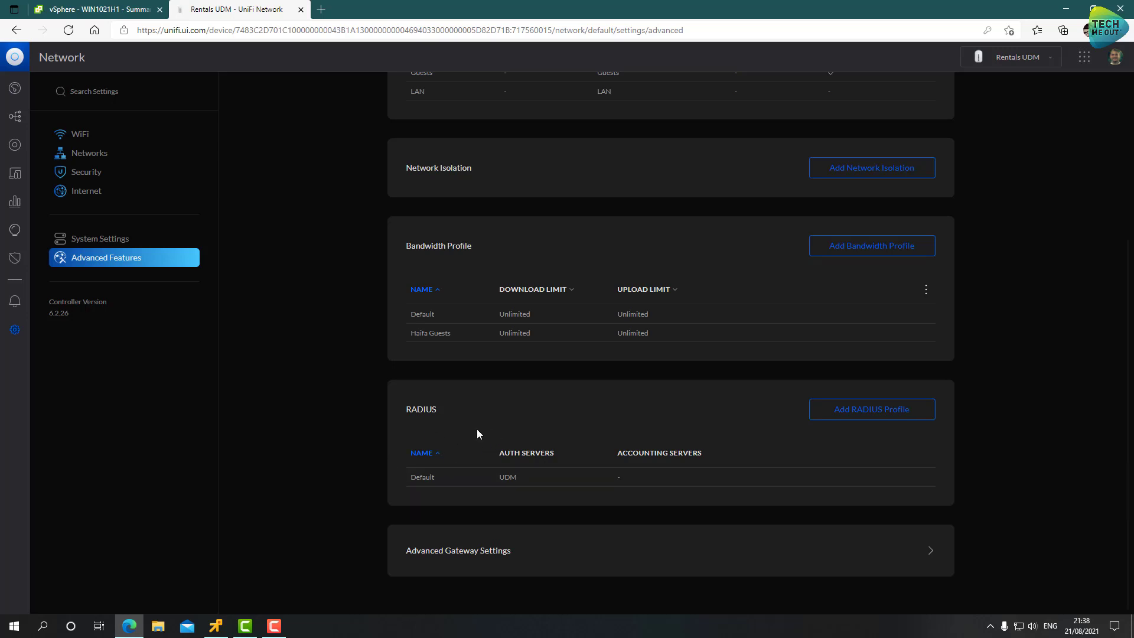
pyautogui.click(553, 485)
# Step: Enable the RADIUS server with a new secret and expand the port and user sections
pyautogui.click(614, 156)
pyautogui.doubleClick(615, 226)
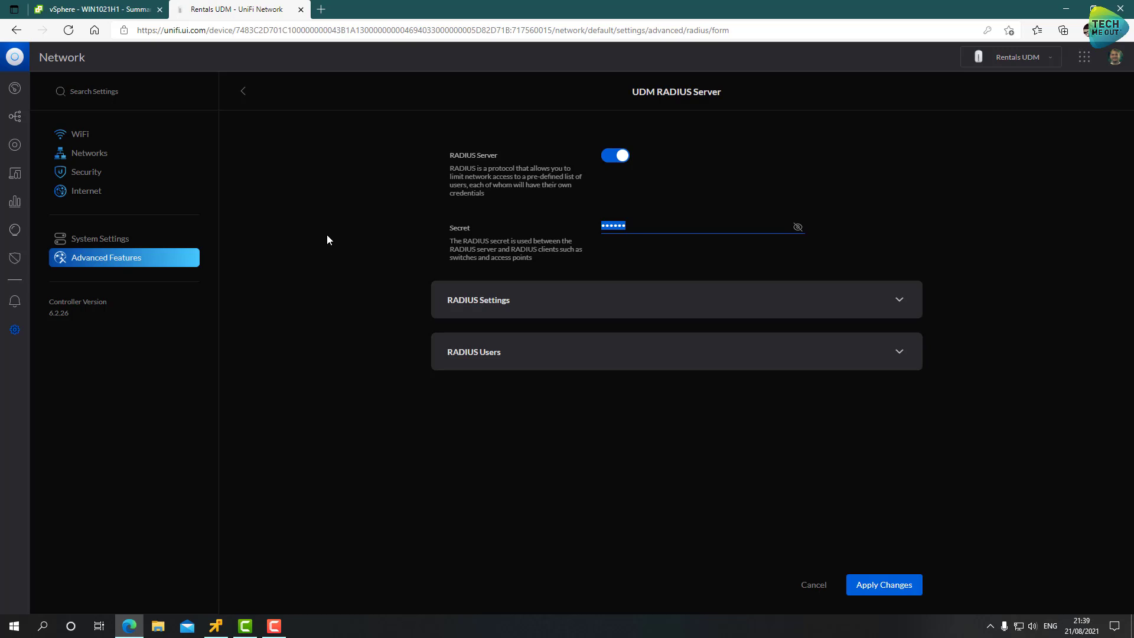
pyautogui.write('••••••')
pyautogui.click(535, 311)
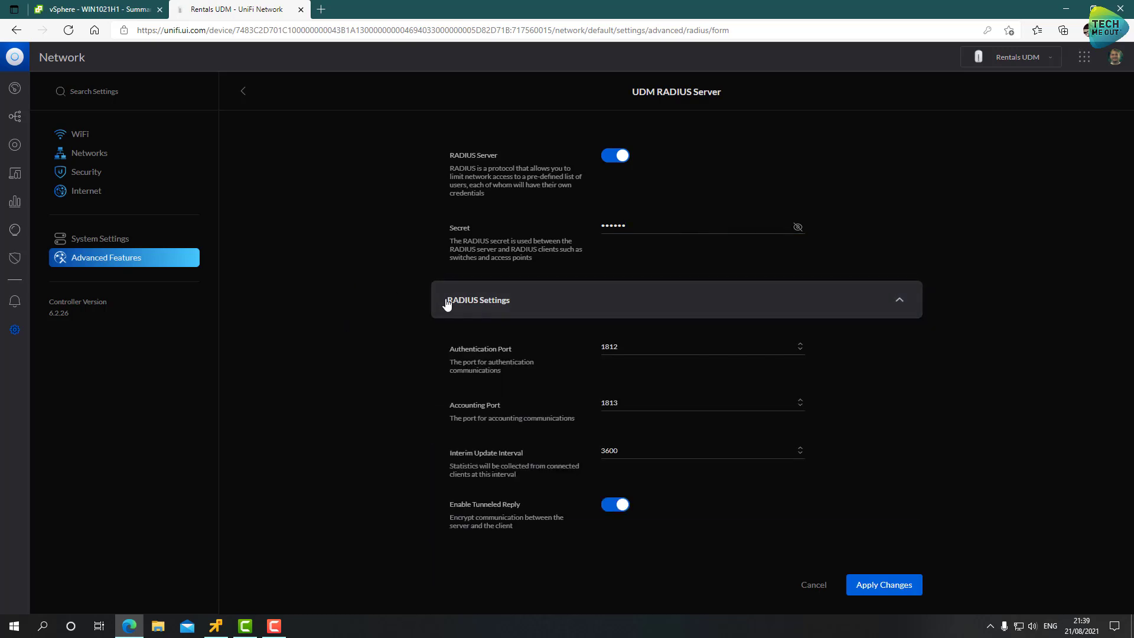
pyautogui.scroll(-1, 413, 366)
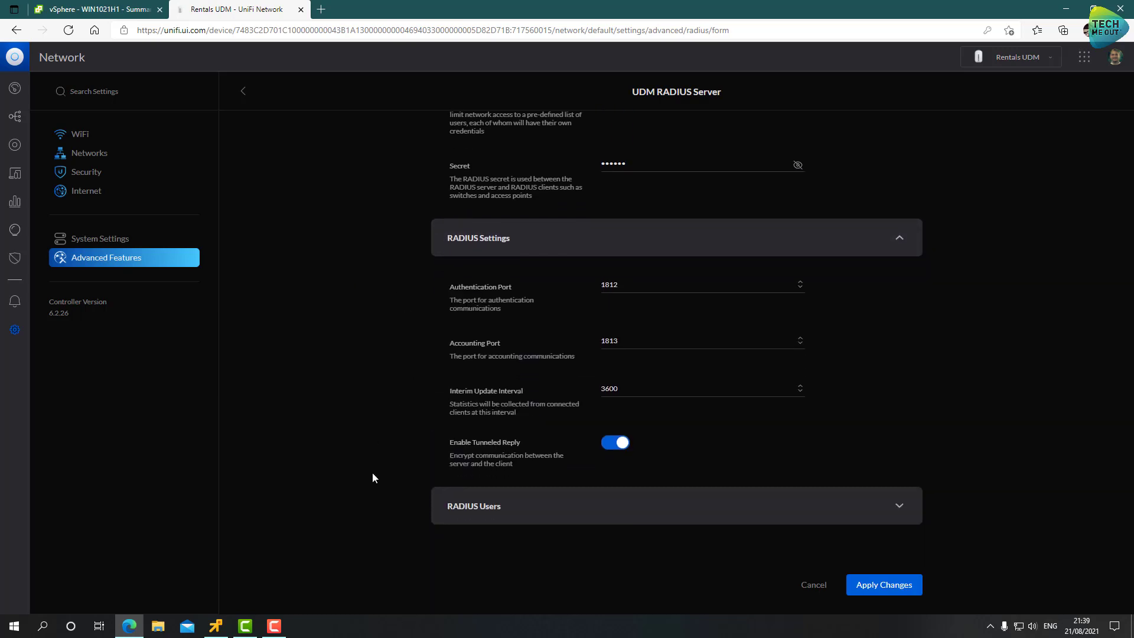
pyautogui.click(623, 520)
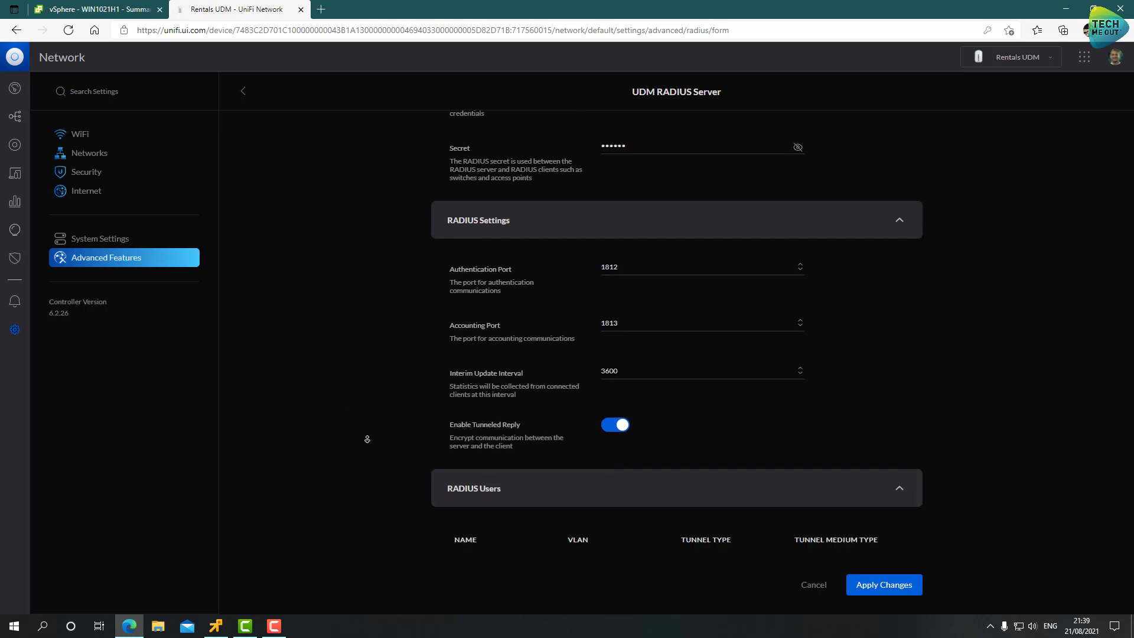
# Step: Create RADIUS user 'vpn' with a password and apply the RADIUS server changes
pyautogui.click(523, 499)
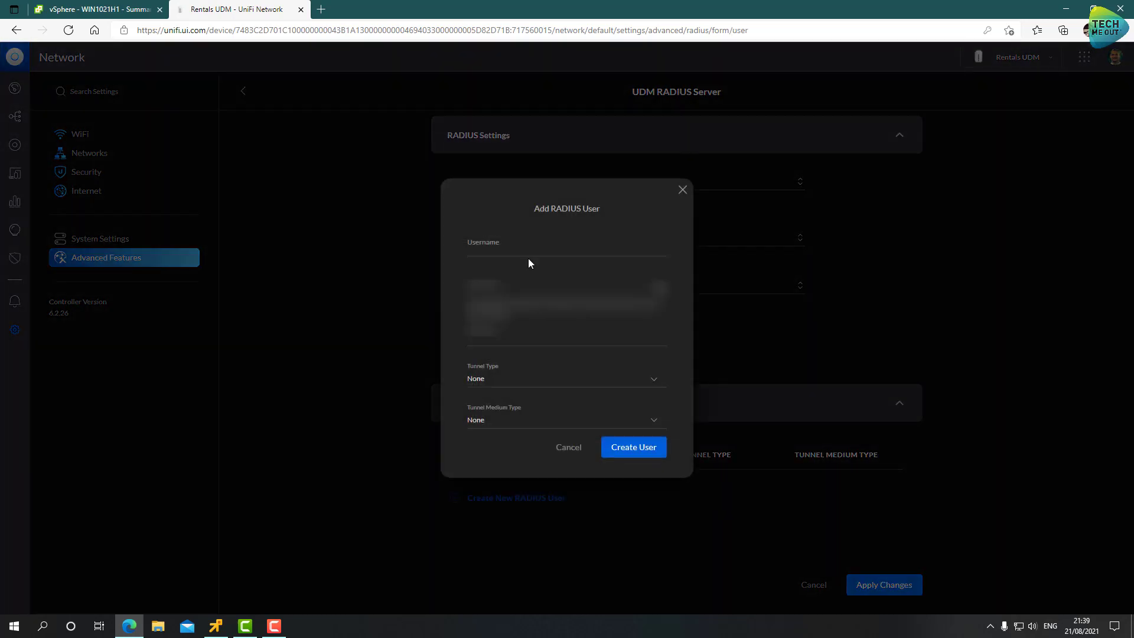
pyautogui.click(523, 248)
pyautogui.write('vpn')
pyautogui.press('Tab')
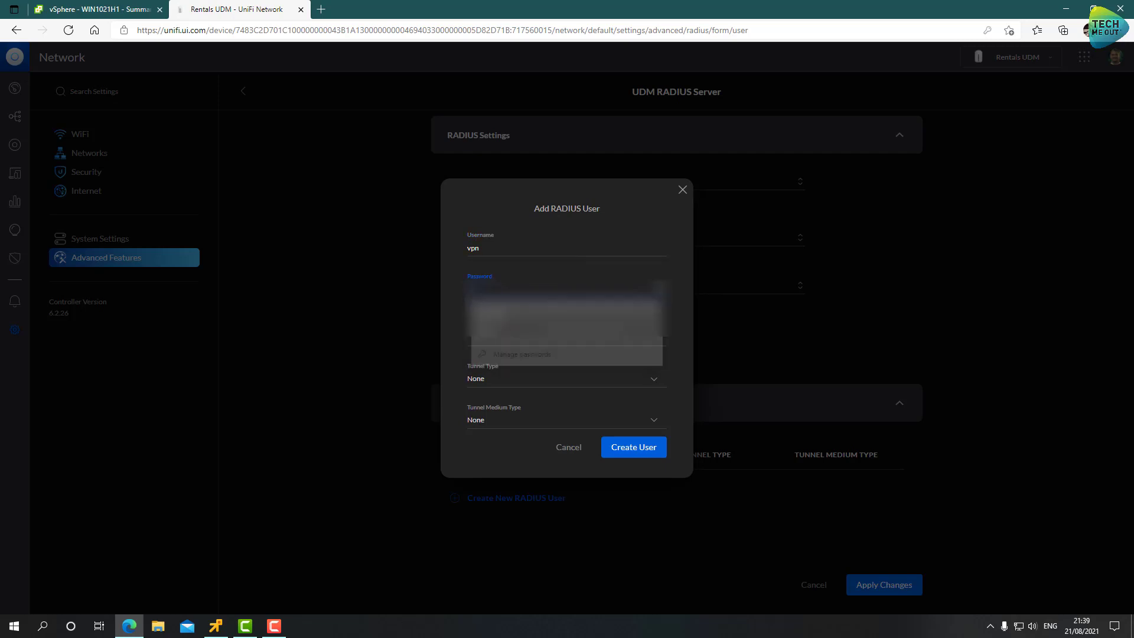
pyautogui.write('•••••')
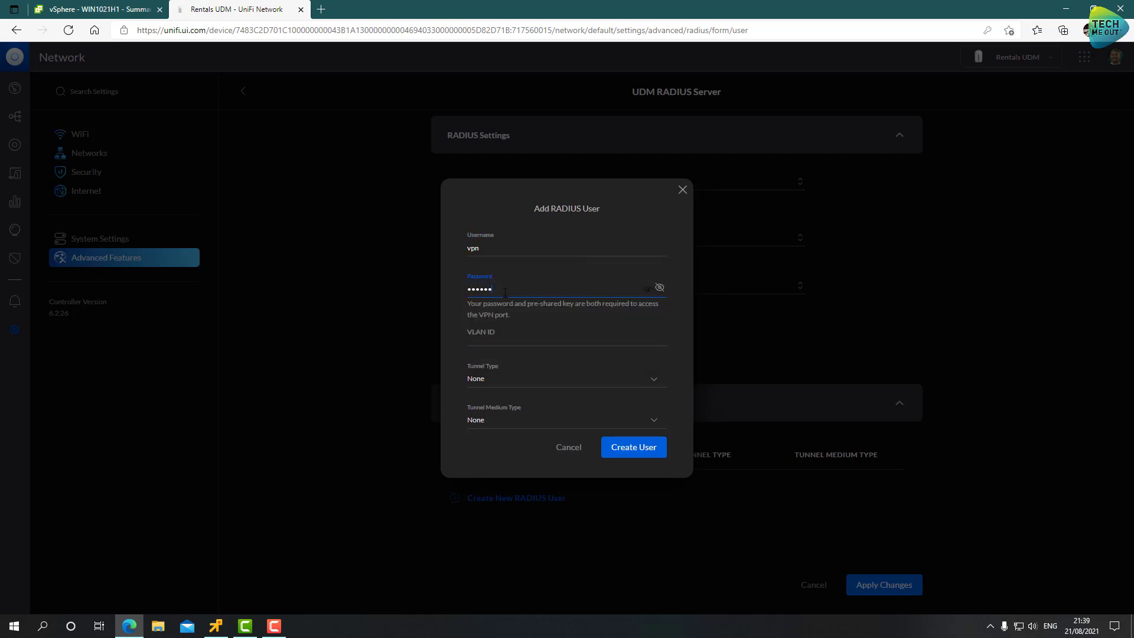
pyautogui.click(621, 447)
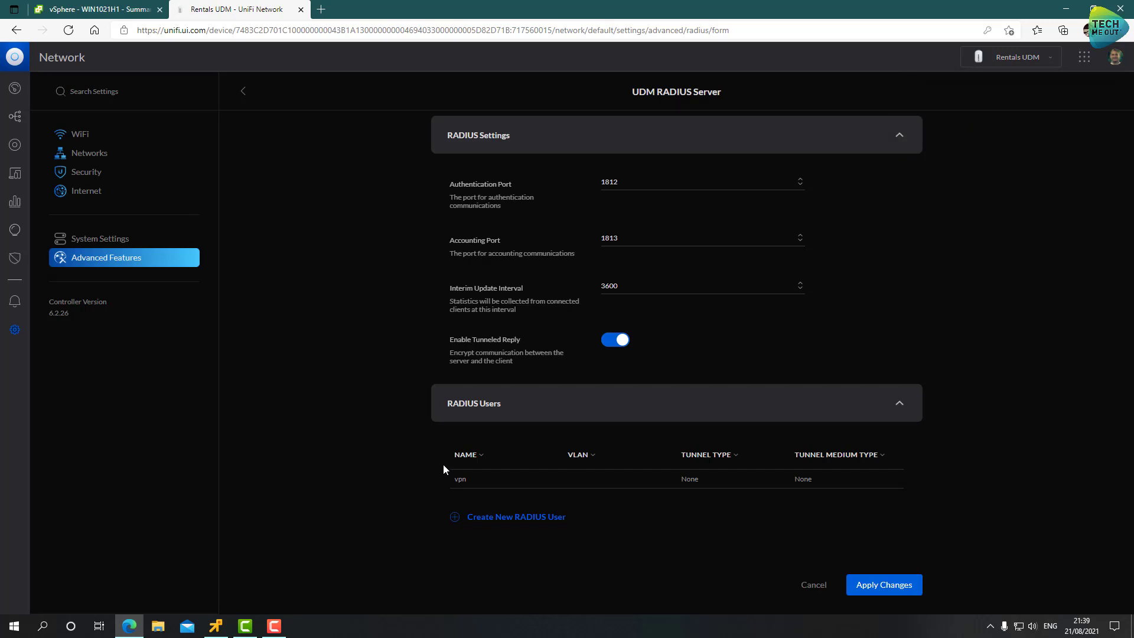
pyautogui.scroll(3, 398, 324)
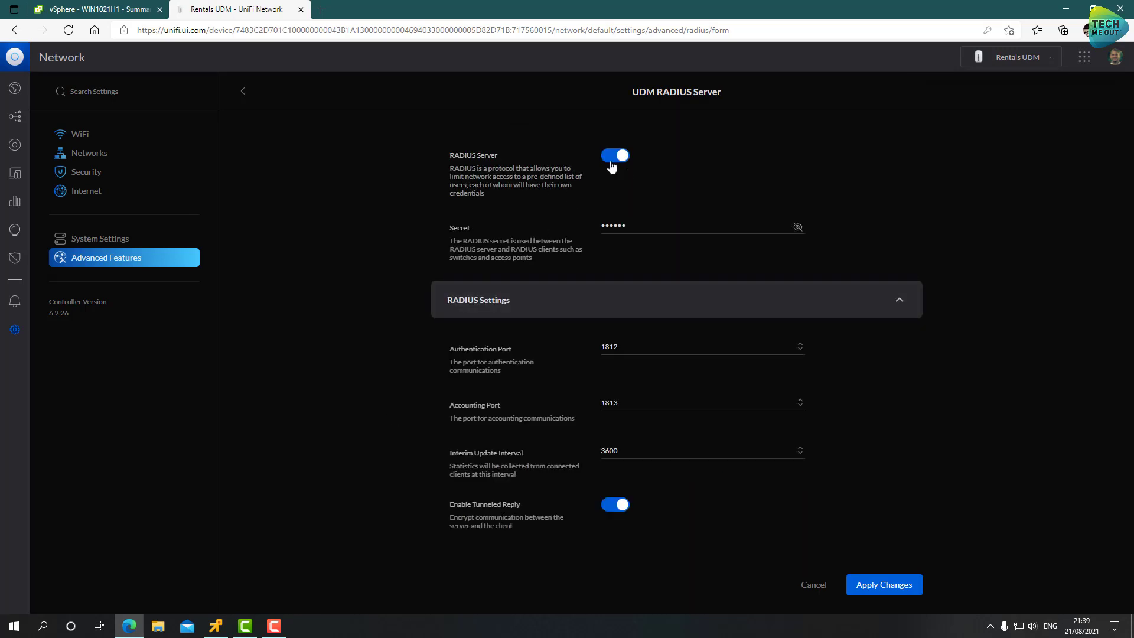
pyautogui.click(896, 591)
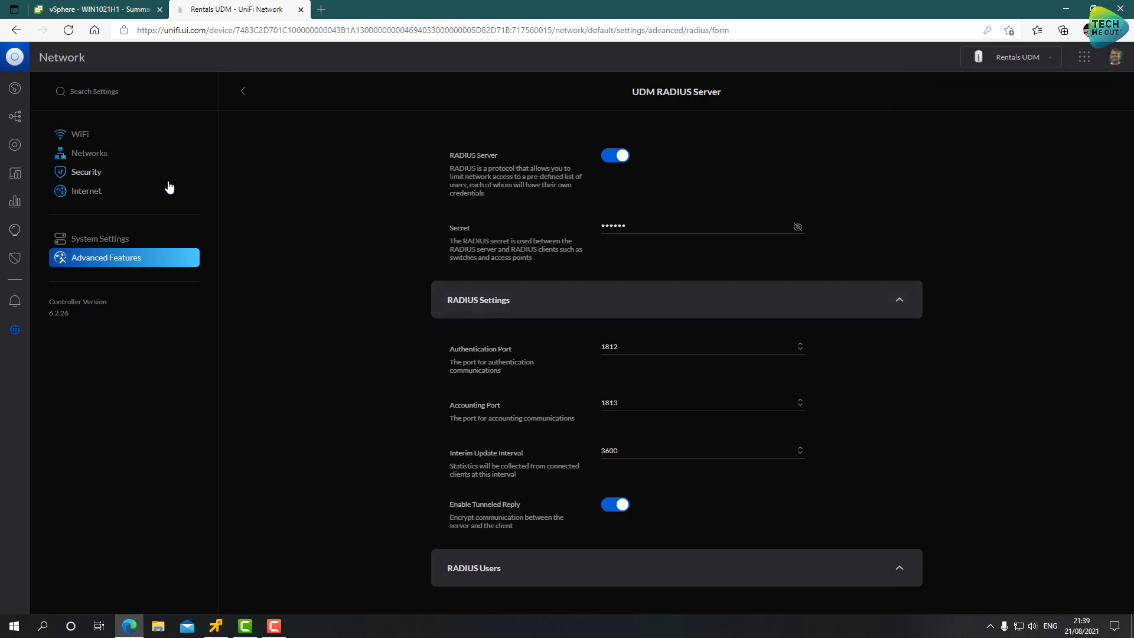
# Step: Start a new network named VPN from the Networks list
pyautogui.click(115, 156)
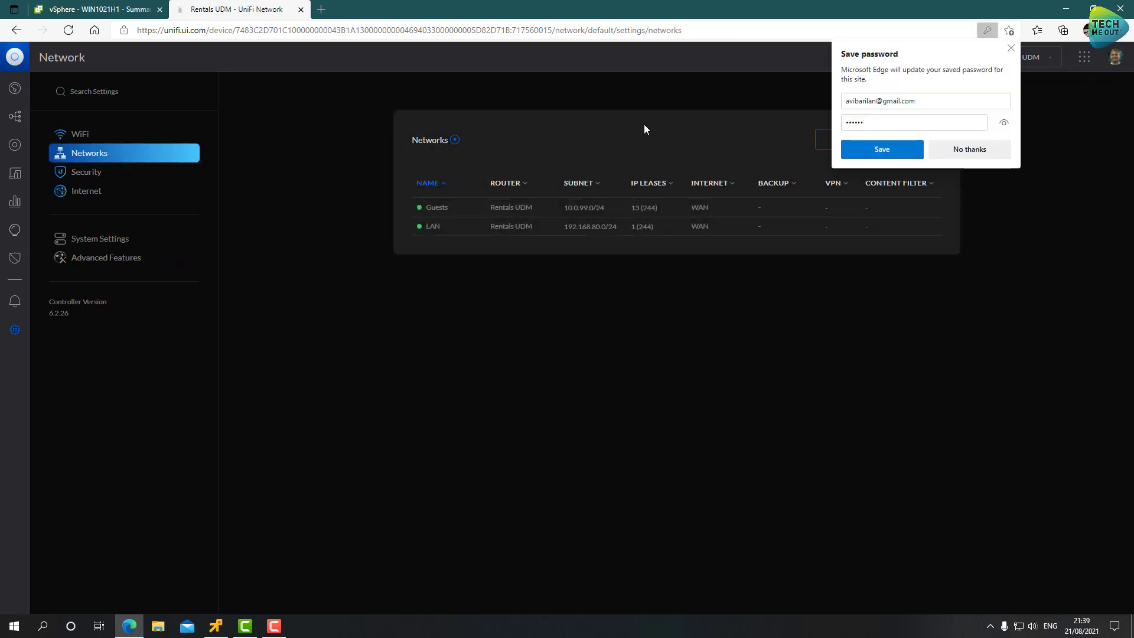
pyautogui.click(1012, 50)
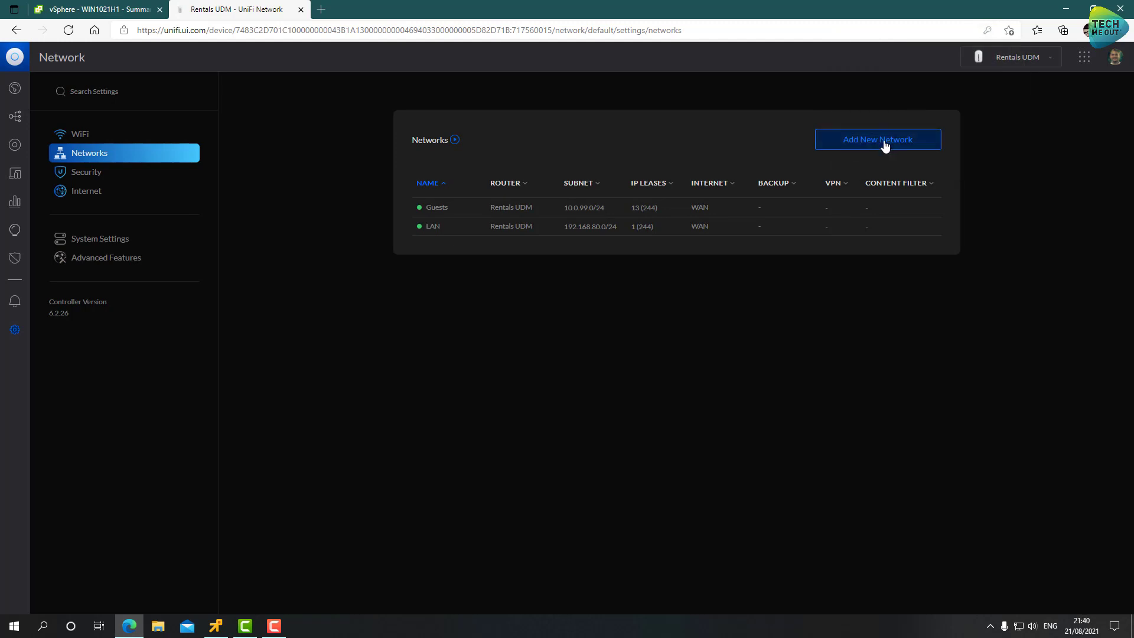
pyautogui.click(883, 144)
pyautogui.click(647, 189)
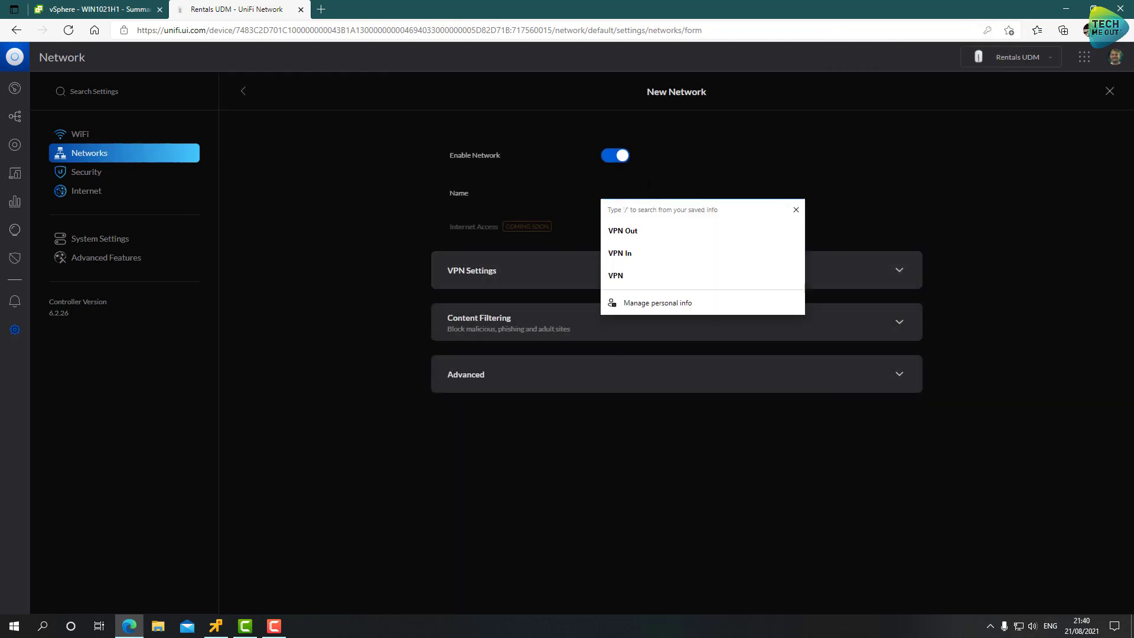
pyautogui.write('VPN')
pyautogui.click(390, 279)
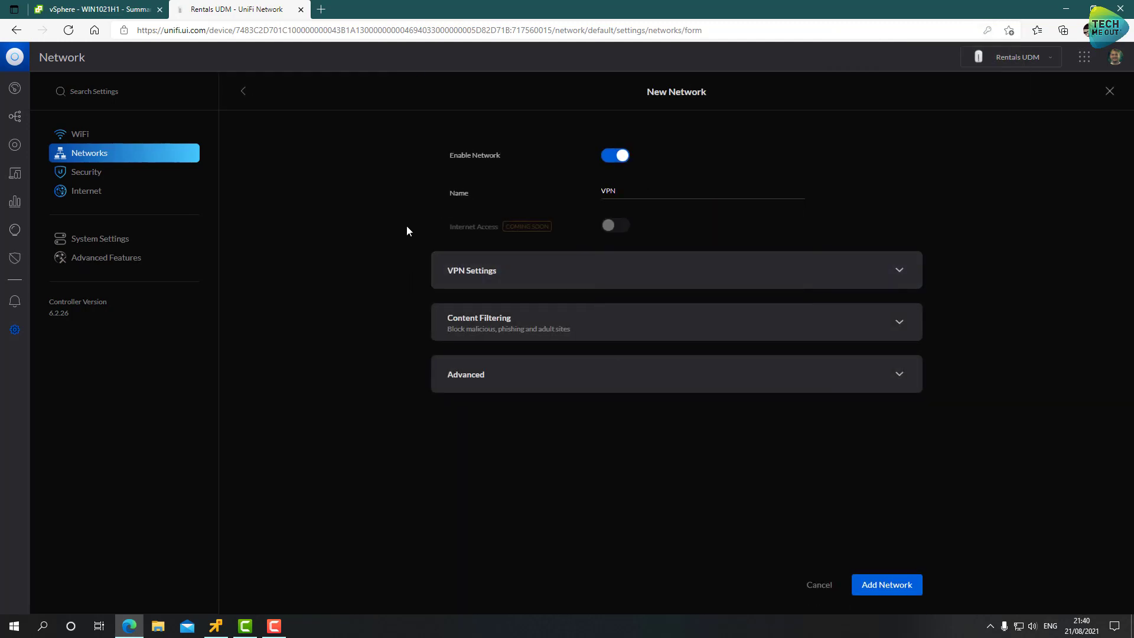
# Step: Set the VPN network to Remote Access using the L2TP protocol
pyautogui.click(524, 275)
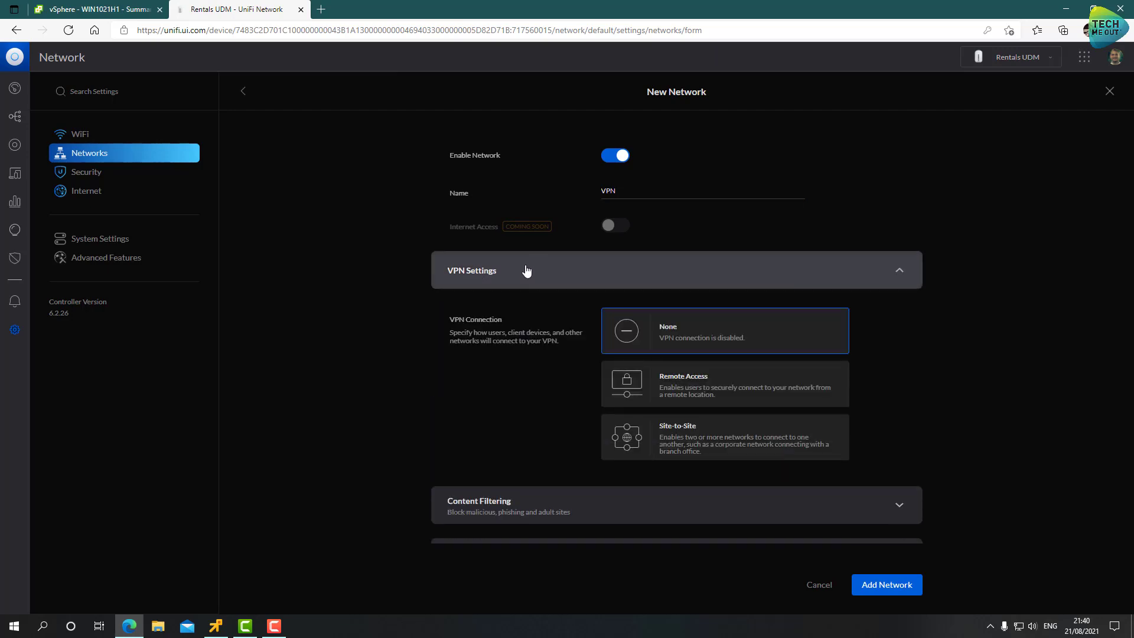
pyautogui.click(702, 388)
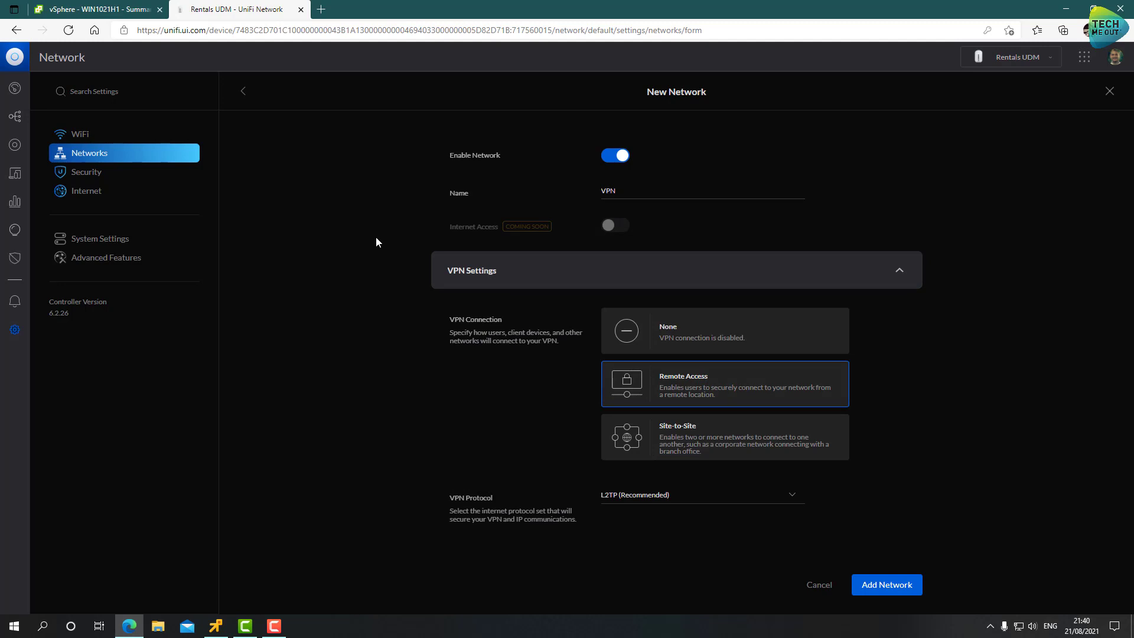
pyautogui.scroll(-4, 375, 267)
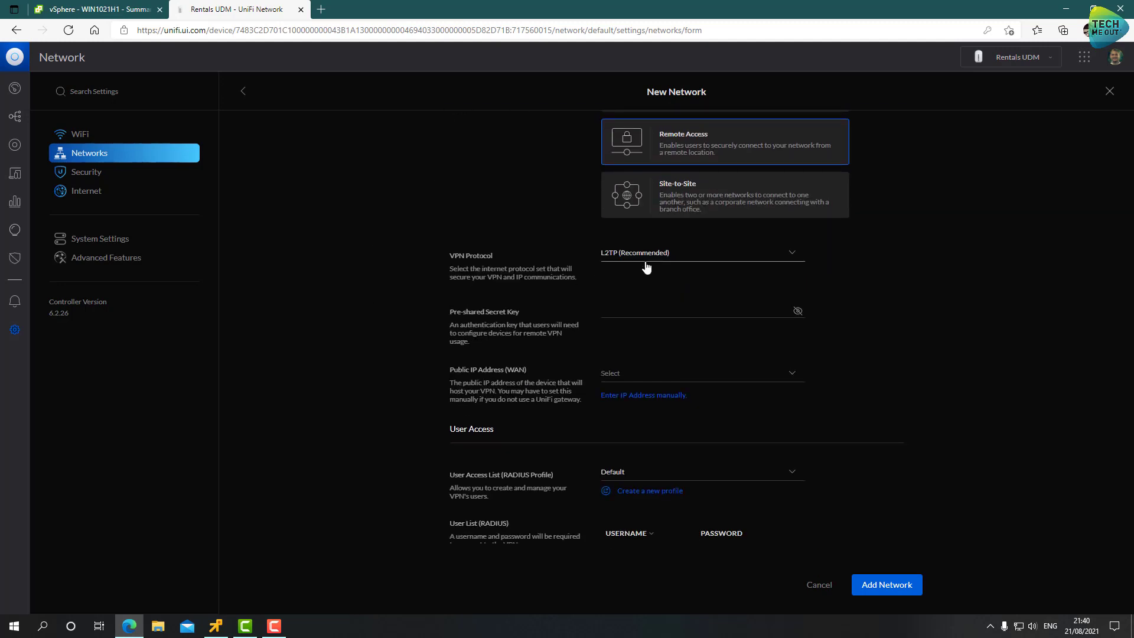
pyautogui.click(651, 260)
pyautogui.click(406, 257)
pyautogui.click(608, 310)
# Step: Enter the VPN pre-shared secret key and scroll down to the user access settings
pyautogui.click(639, 308)
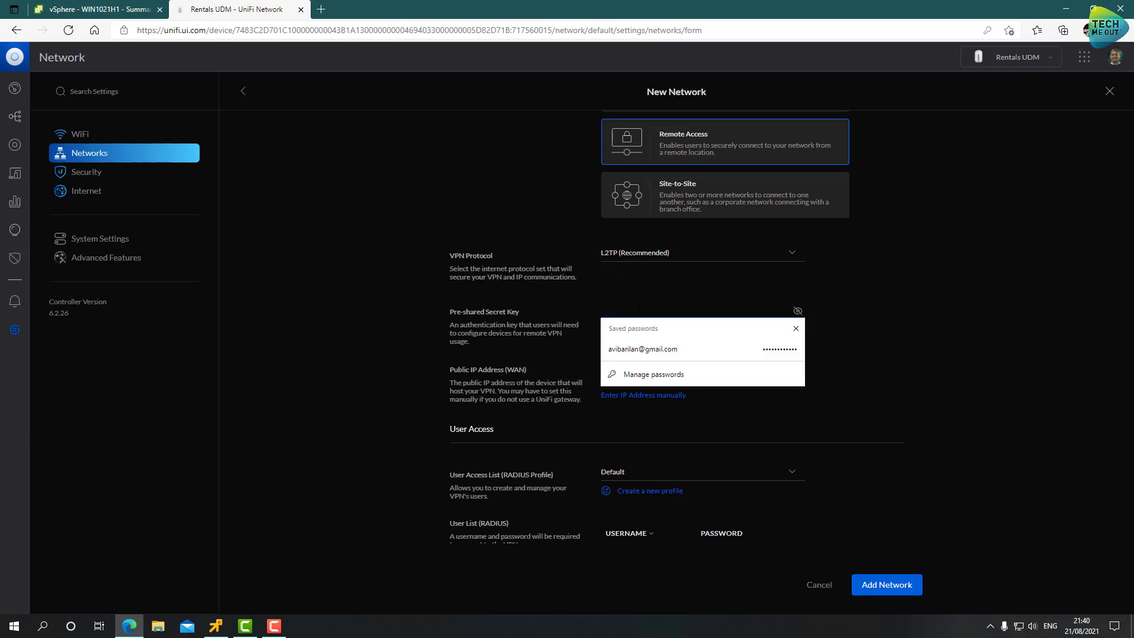
pyautogui.write('••••••')
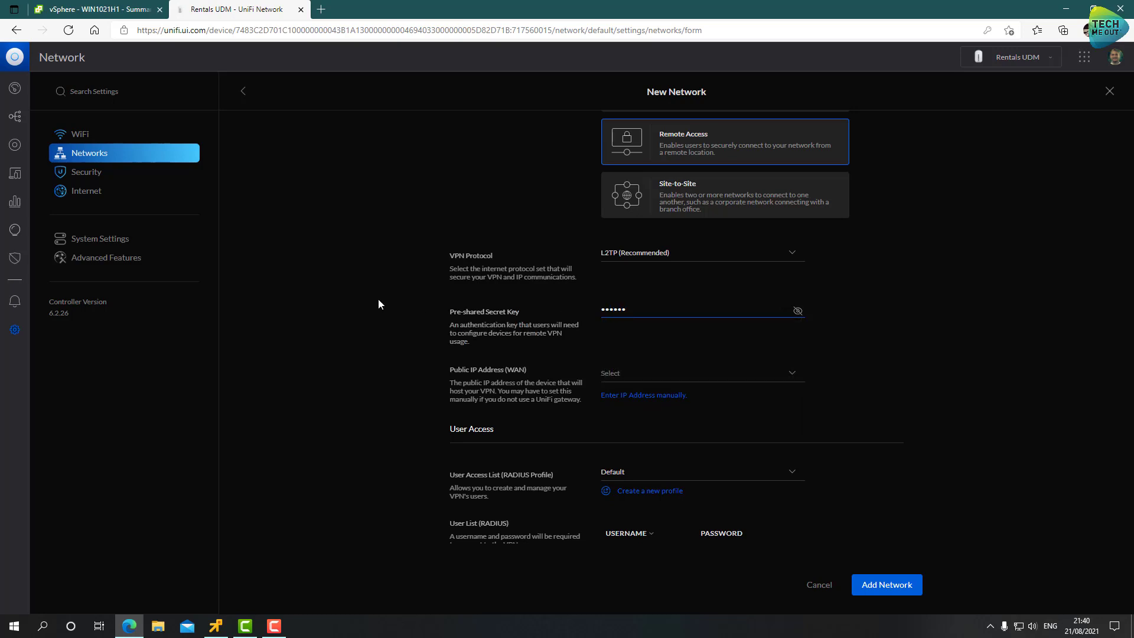
pyautogui.scroll(-1, 356, 340)
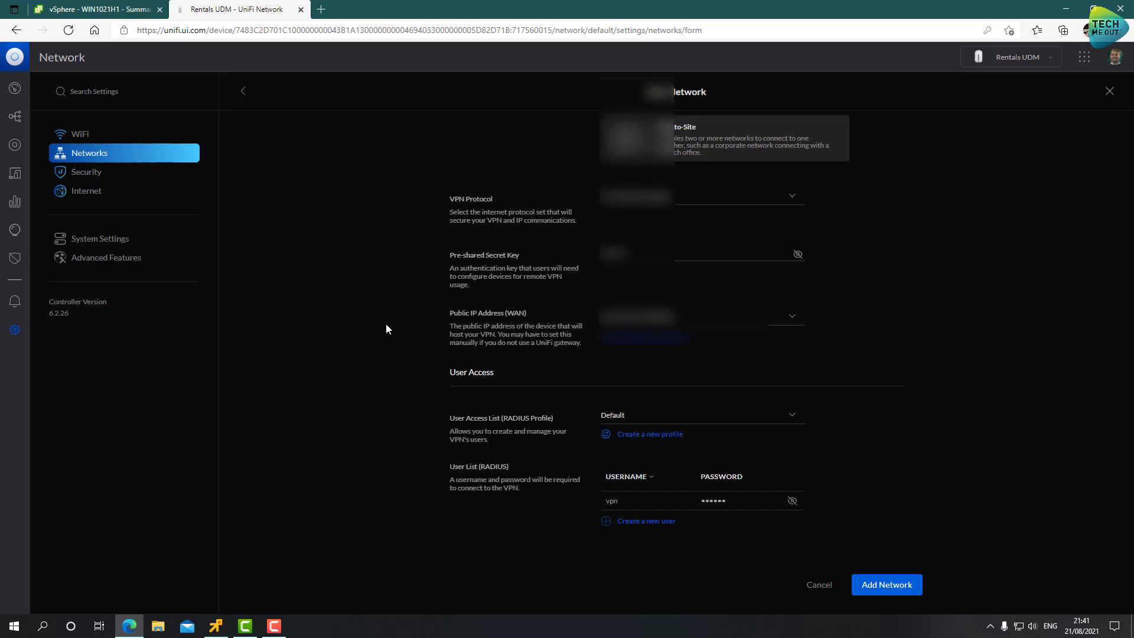
pyautogui.scroll(-3, 381, 364)
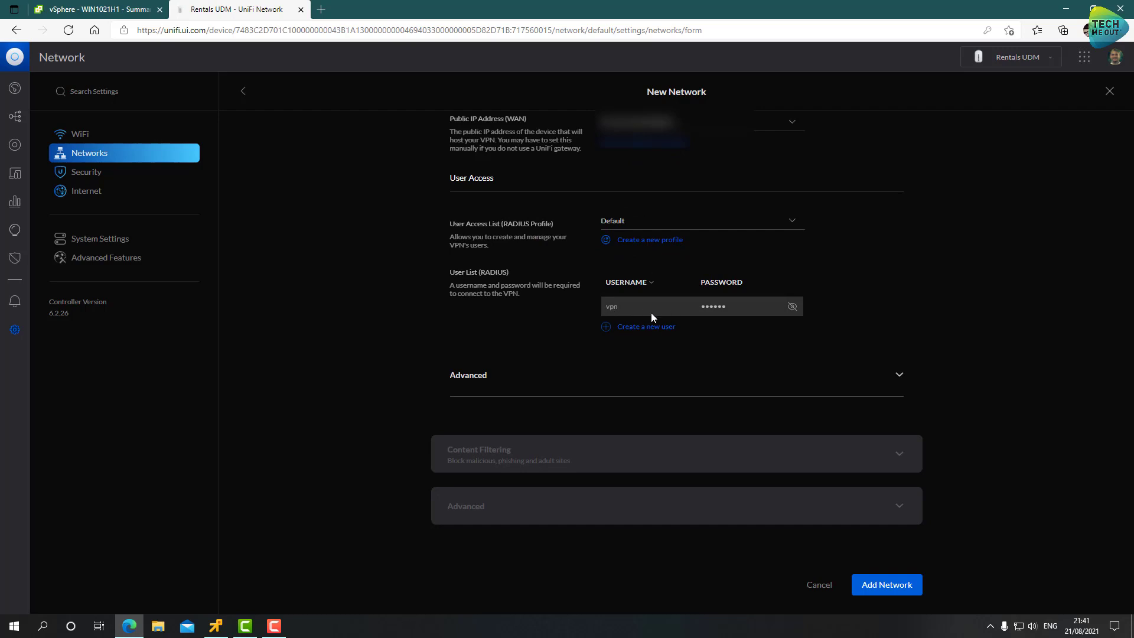
# Step: Set the VPN host address to 172.16.1.1 in the advanced options
pyautogui.click(583, 385)
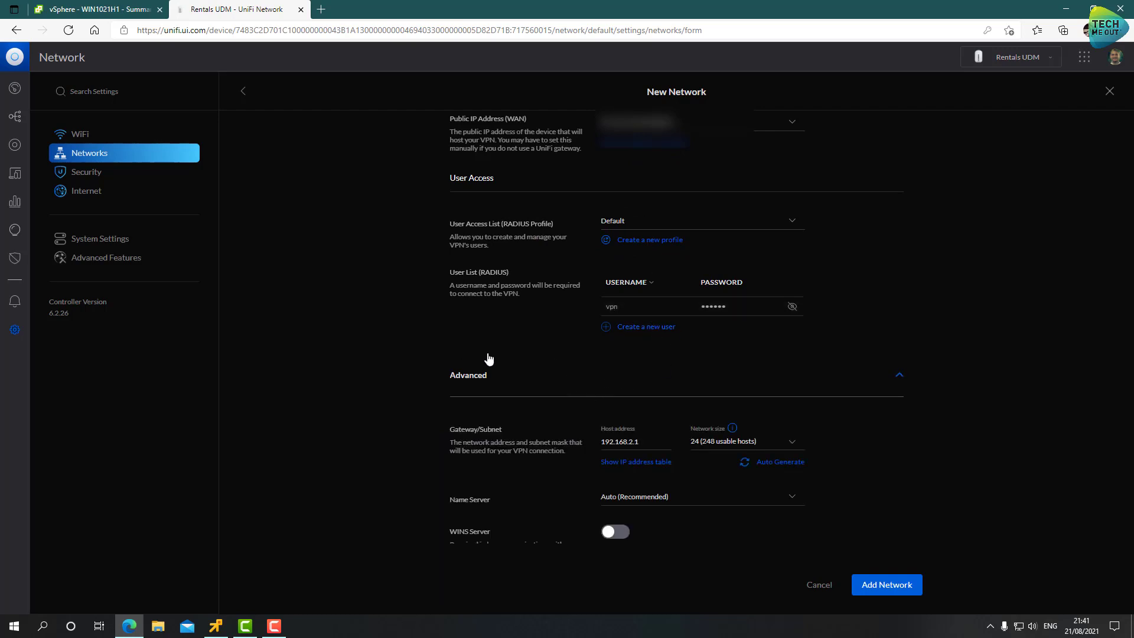
pyautogui.scroll(-1, 502, 354)
pyautogui.moveTo(641, 371); pyautogui.dragTo(576, 375)
pyautogui.write('172.16.1.1')
pyautogui.click(376, 391)
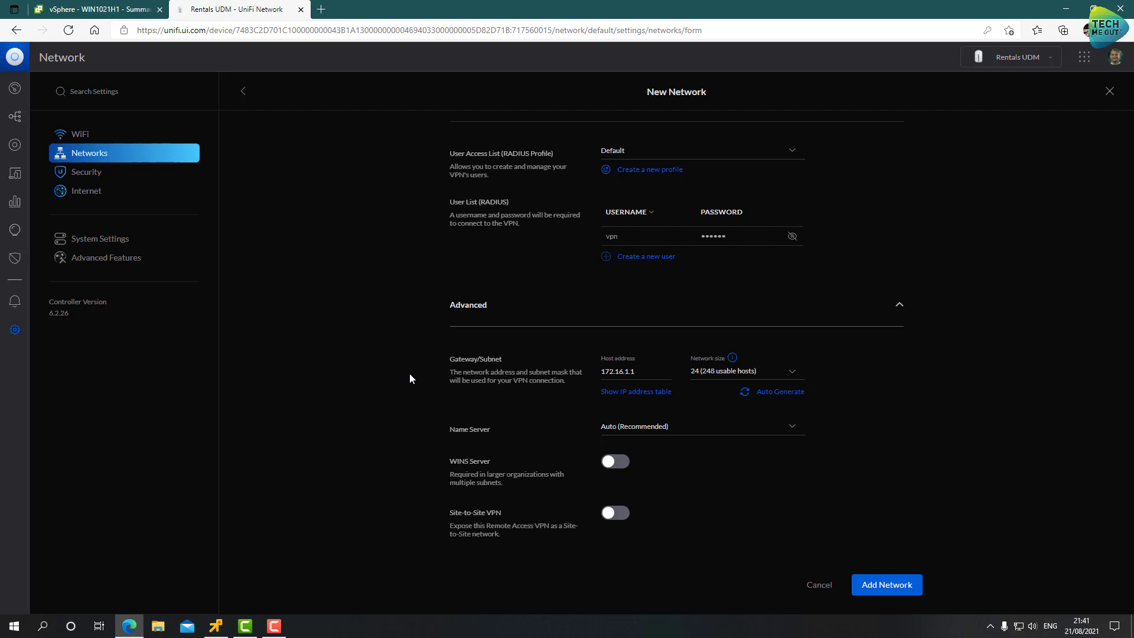
# Step: Set the name servers manually to 8.8.8.8 and 1.1.1.1
pyautogui.scroll(-2, 408, 374)
pyautogui.click(652, 350)
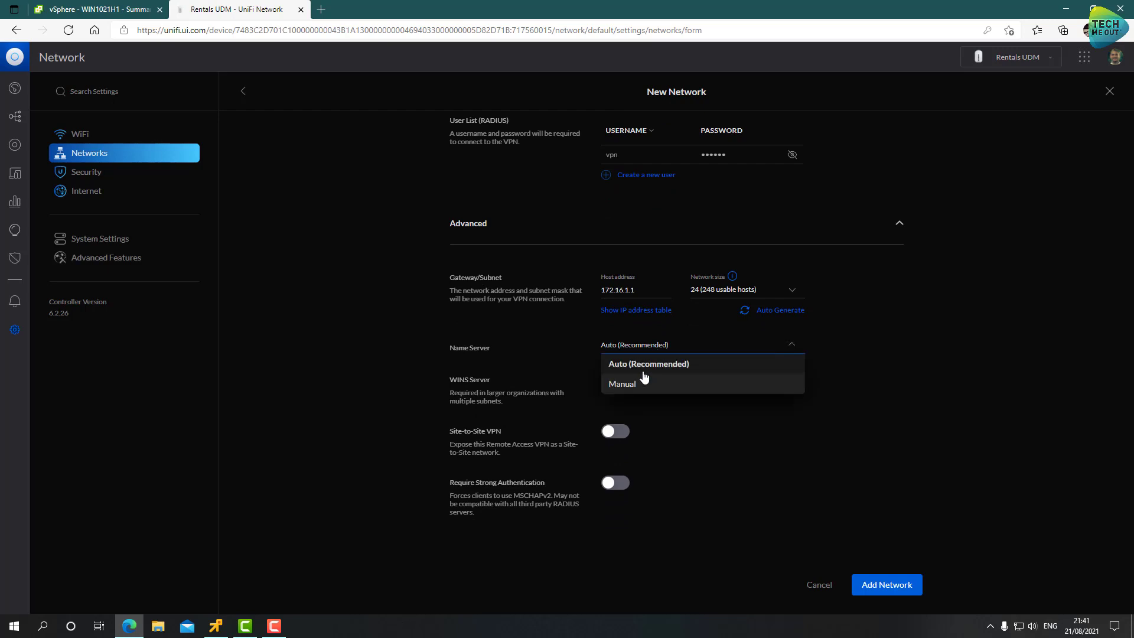
pyautogui.click(640, 384)
pyautogui.click(634, 385)
pyautogui.write('8.8.8.8')
pyautogui.click(649, 420)
pyautogui.write('1.1.1.1')
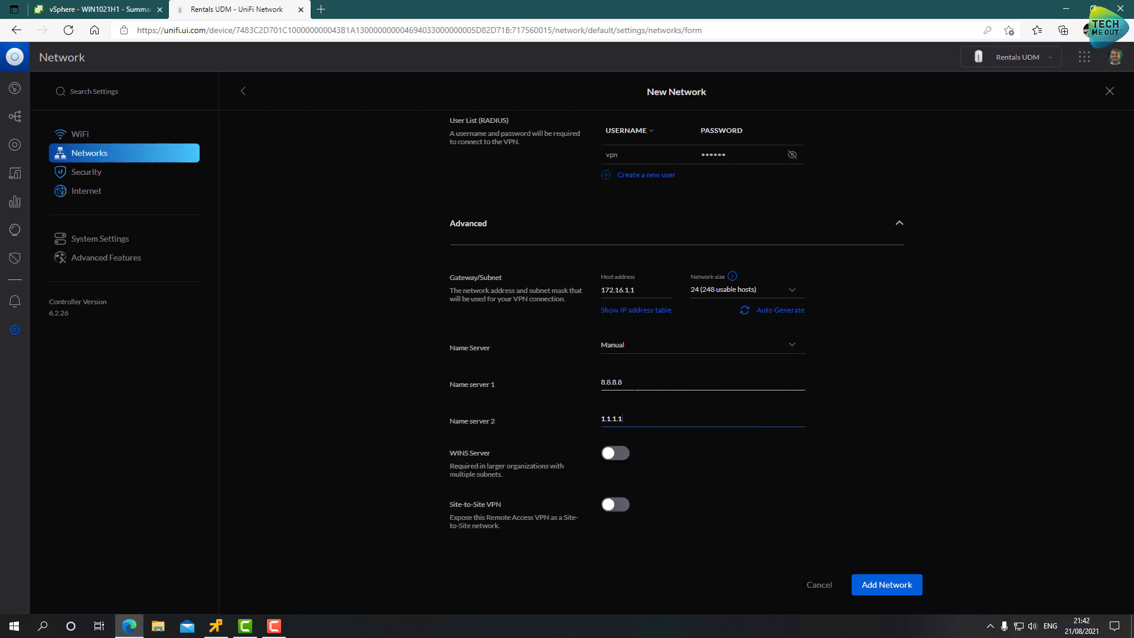
# Step: Require strong MSCHAPv2 authentication and add the VPN network
pyautogui.middleClick(383, 370)
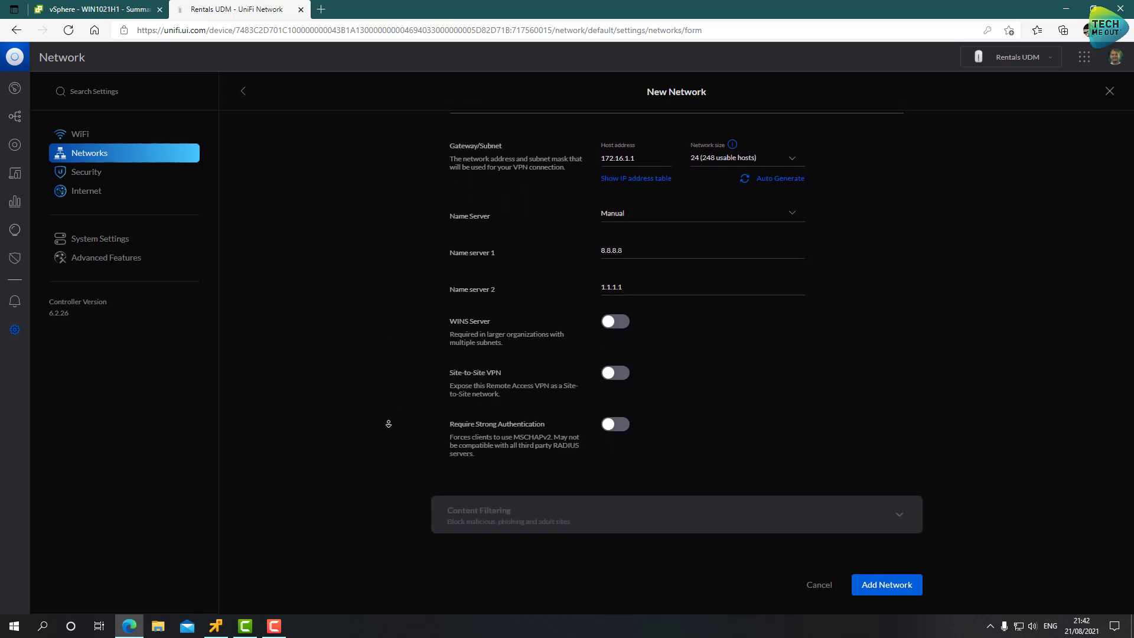
pyautogui.click(613, 419)
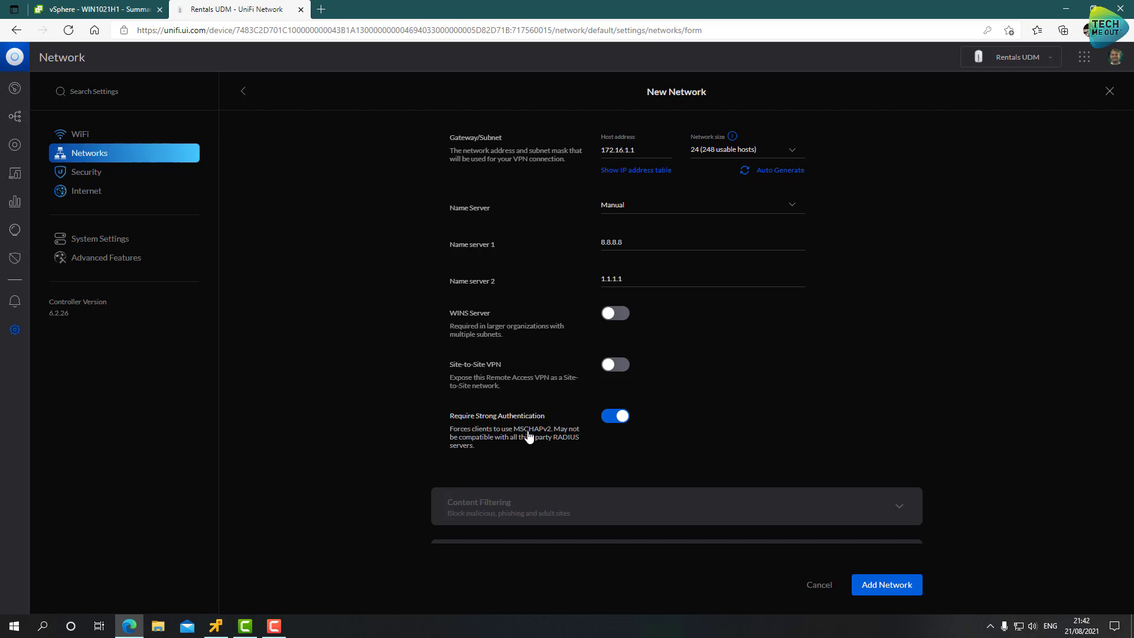
pyautogui.click(888, 585)
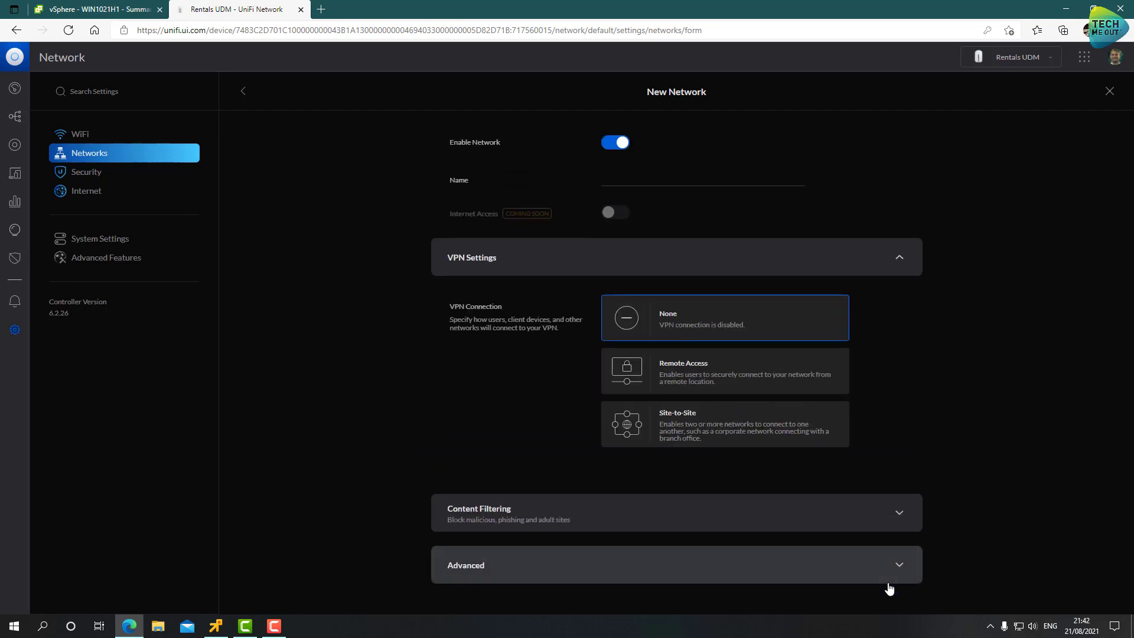
pyautogui.click(882, 150)
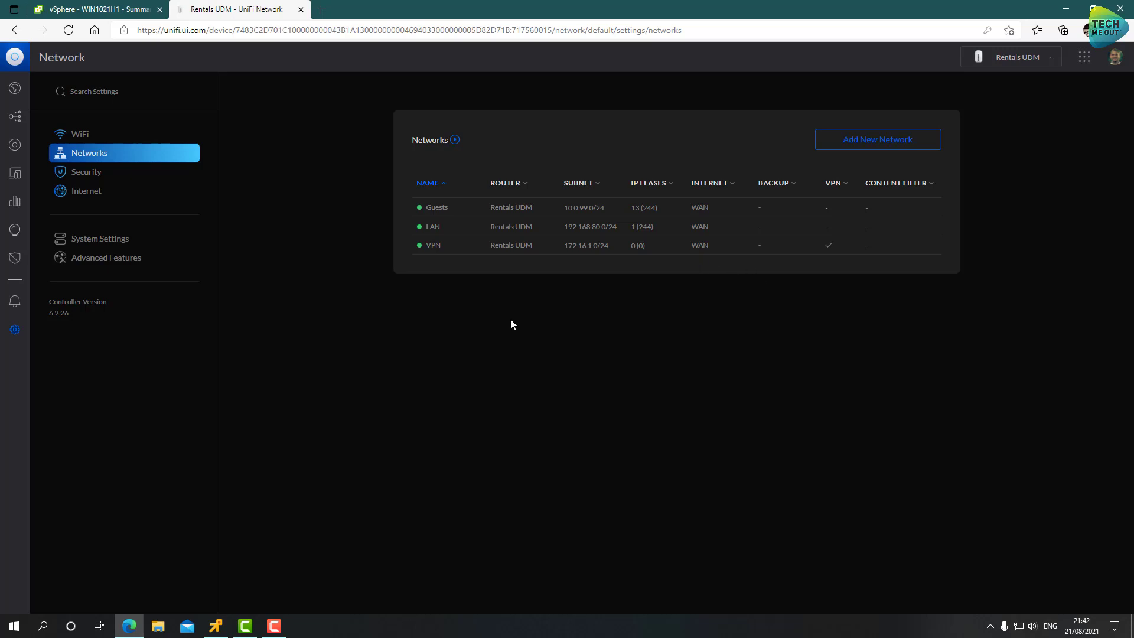
pyautogui.click(222, 622)
# Step: Close the Settings and Command Prompt windows, then reach the Network & Internet VPN page
pyautogui.click(907, 37)
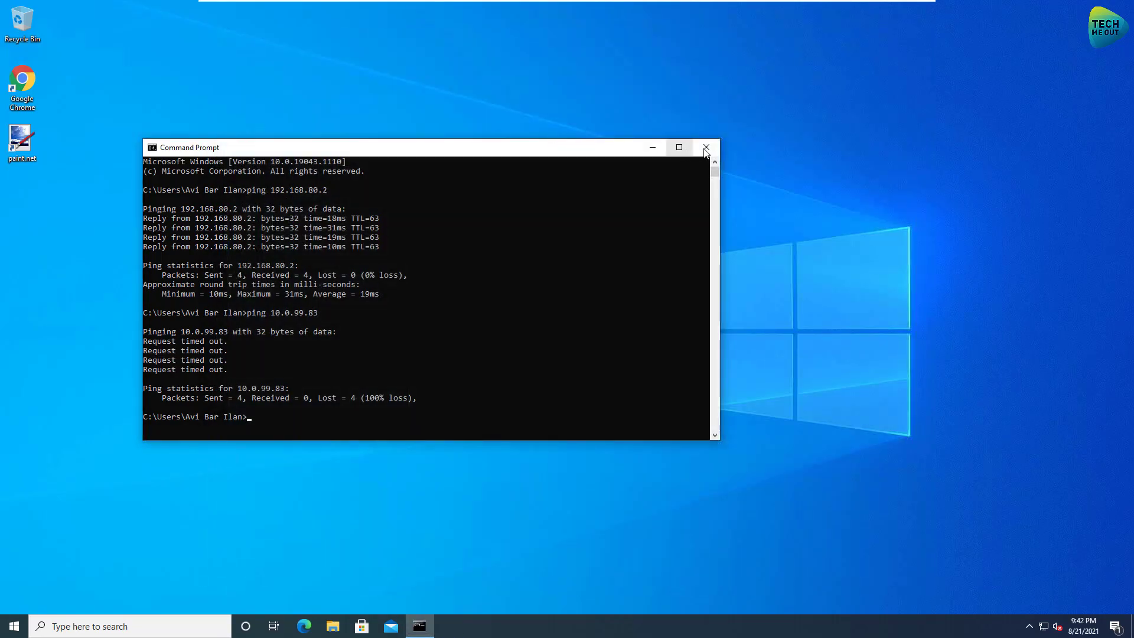
pyautogui.click(711, 148)
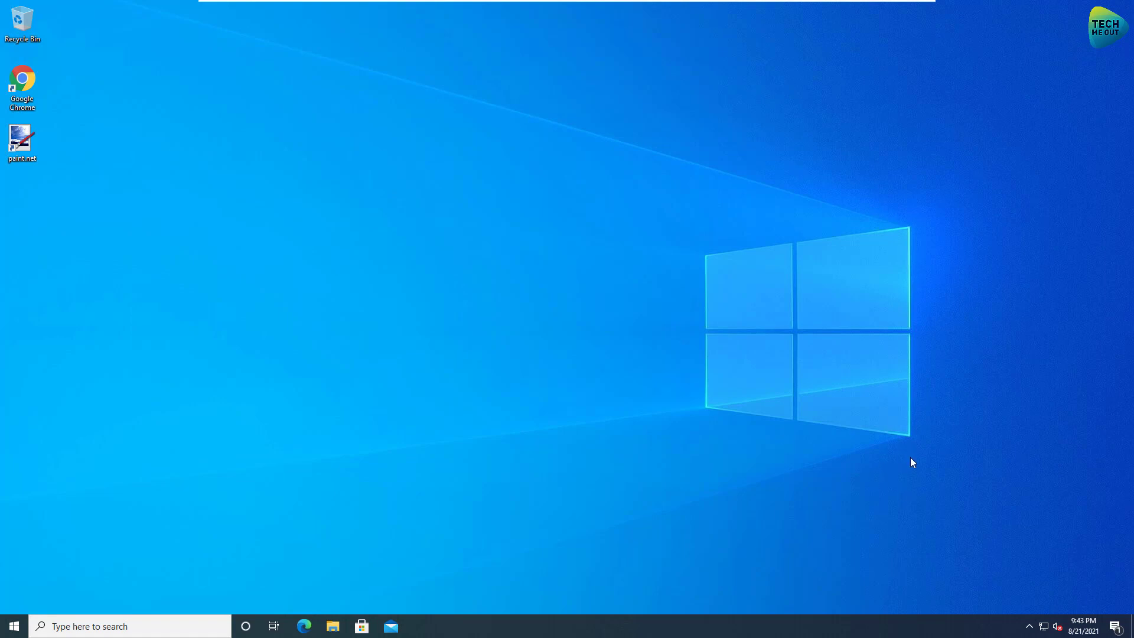
pyautogui.rightClick(1042, 631)
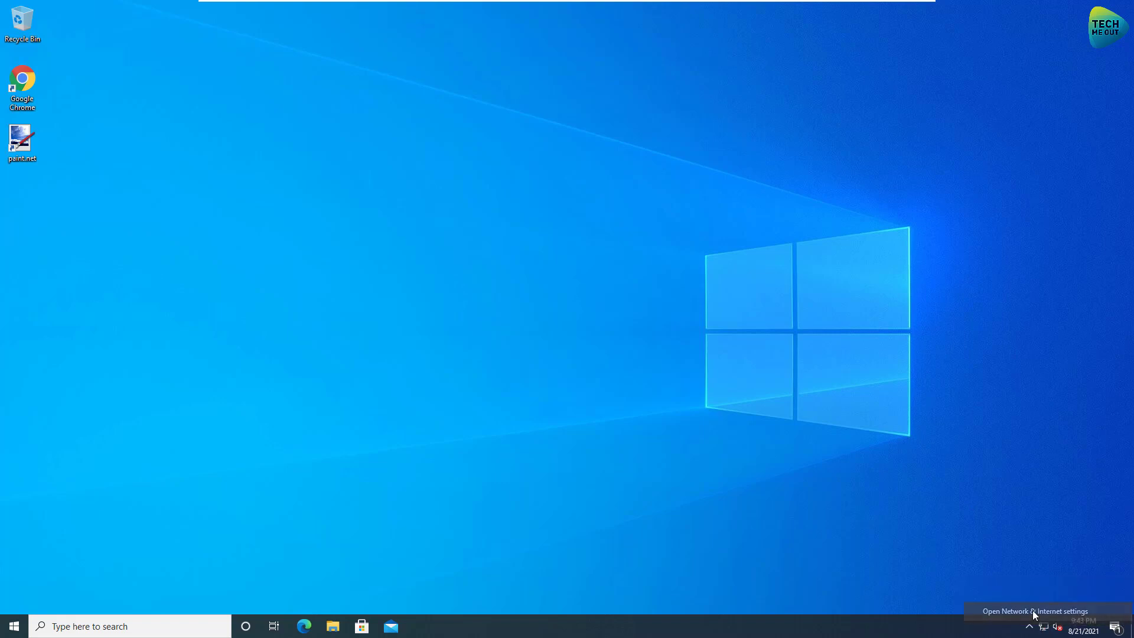
pyautogui.click(1034, 611)
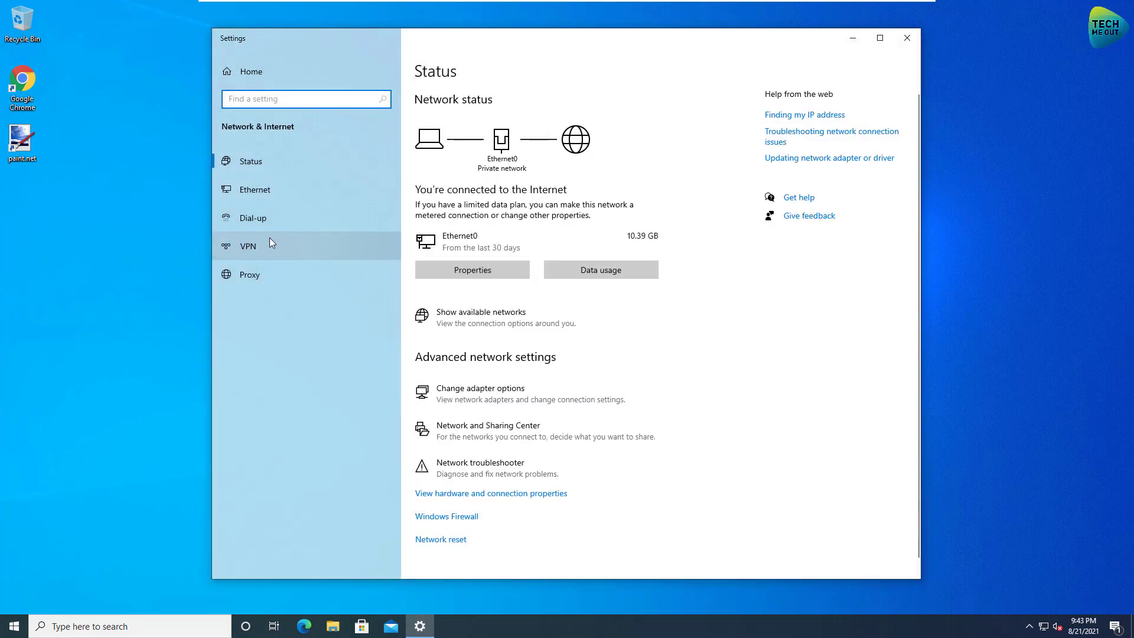
pyautogui.click(249, 246)
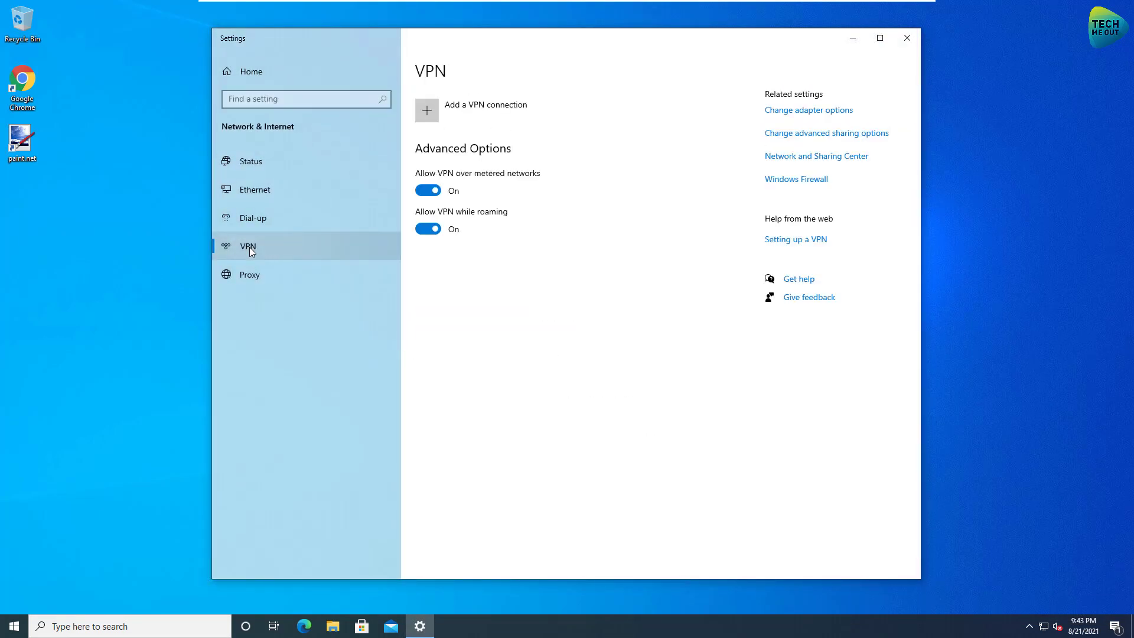
# Step: Add a Windows (built-in) VPN connection named UniFi to server 192.168.1.100
pyautogui.click(465, 115)
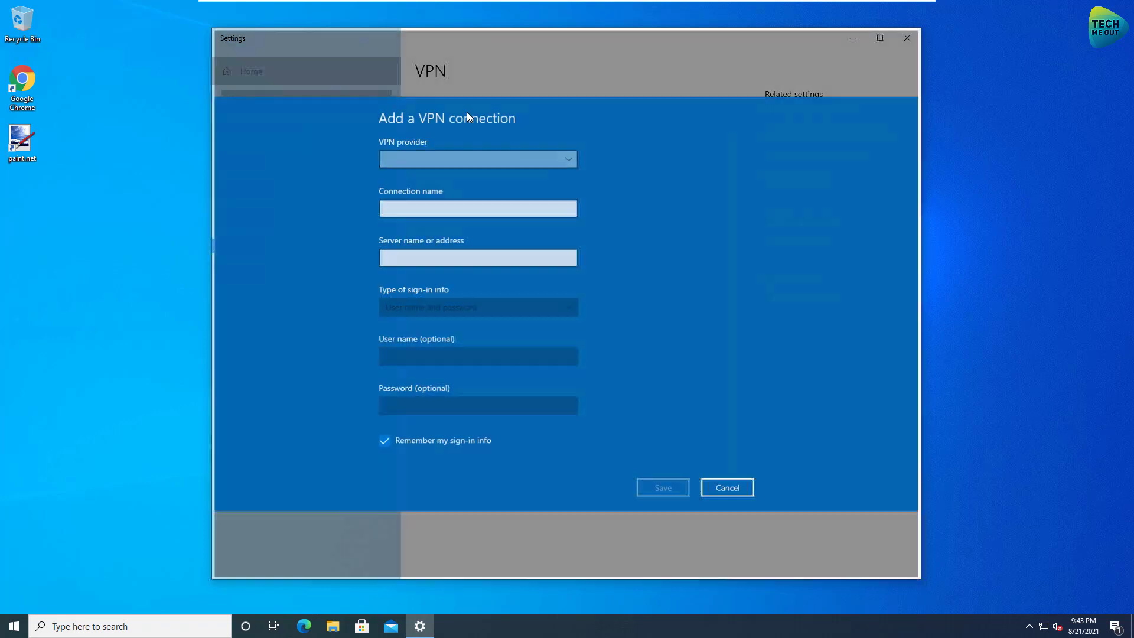
pyautogui.click(427, 161)
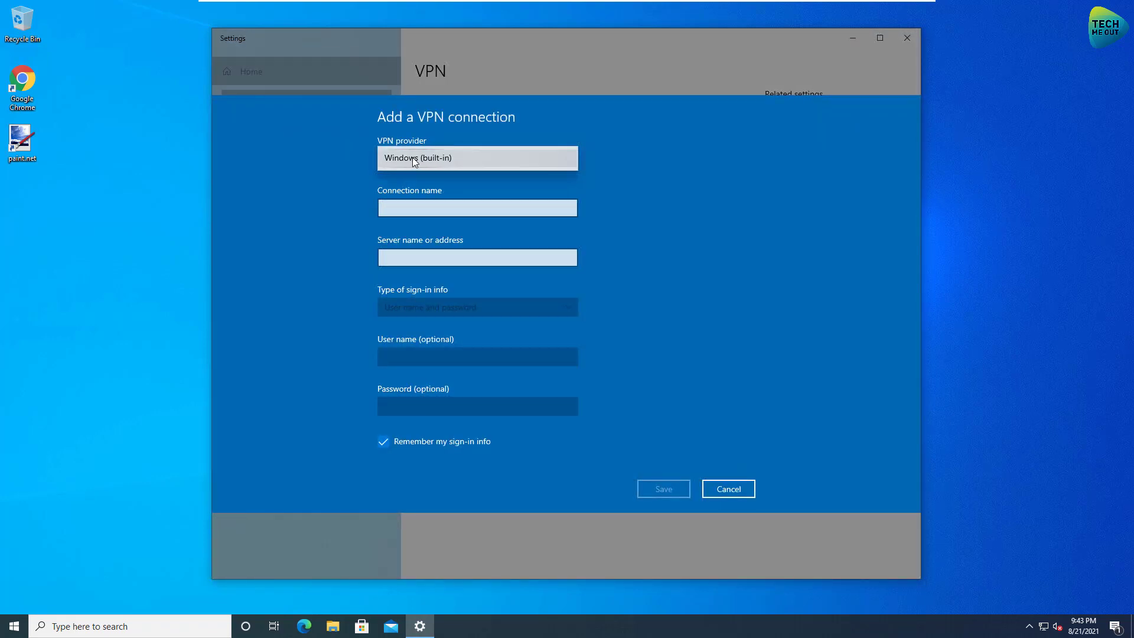
pyautogui.click(412, 157)
pyautogui.click(410, 178)
pyautogui.write('Uni')
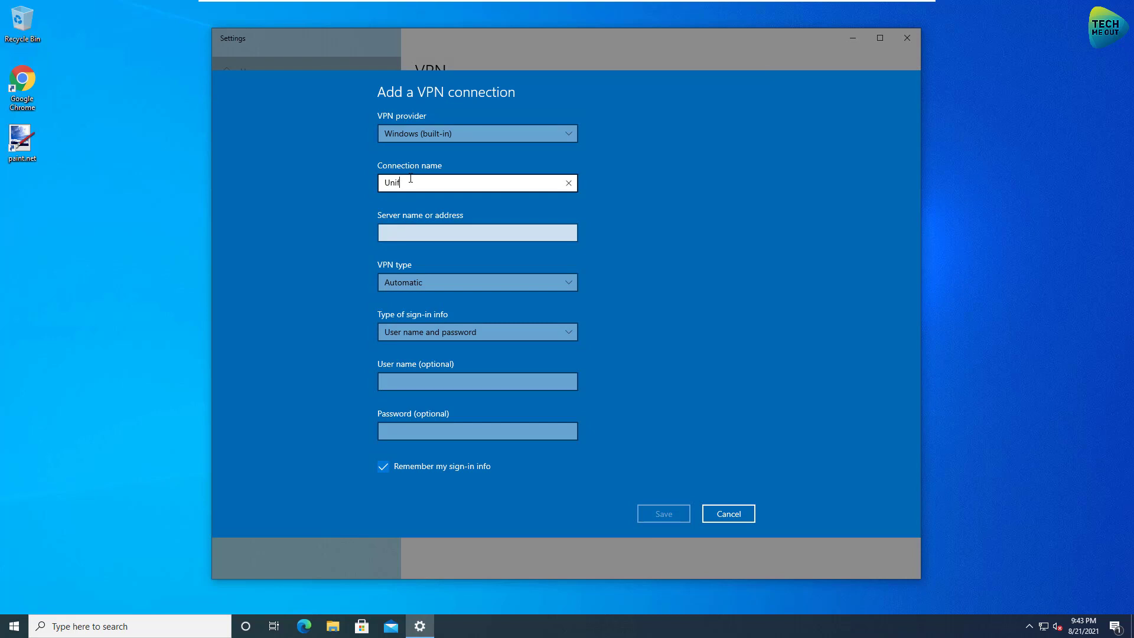
pyautogui.write('Fi')
pyautogui.click(426, 232)
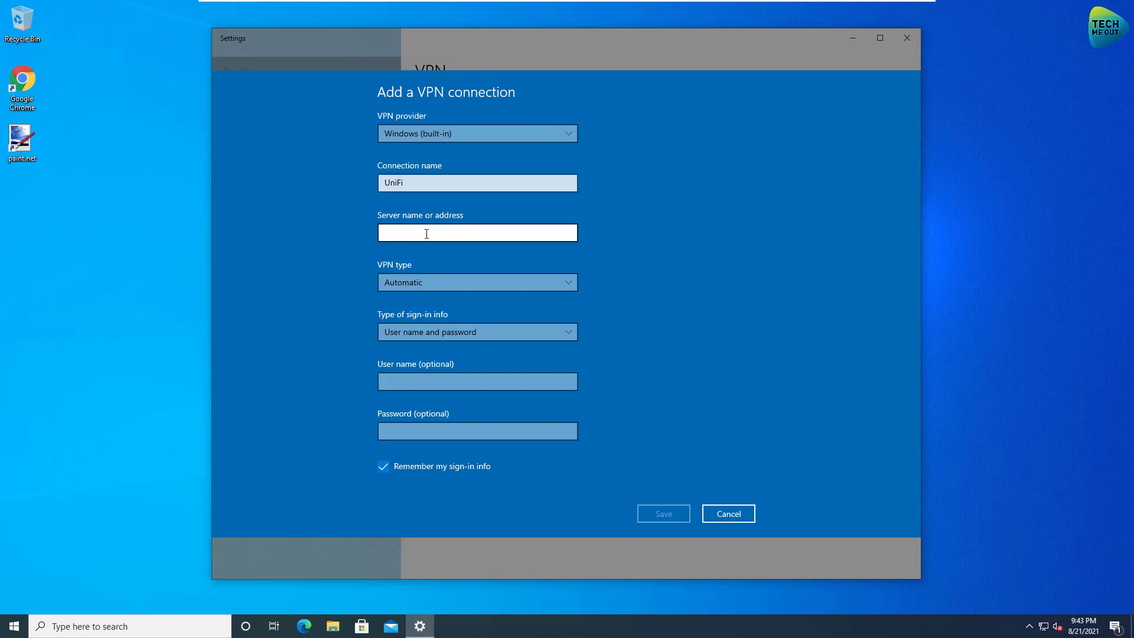
pyautogui.write('192.168.')
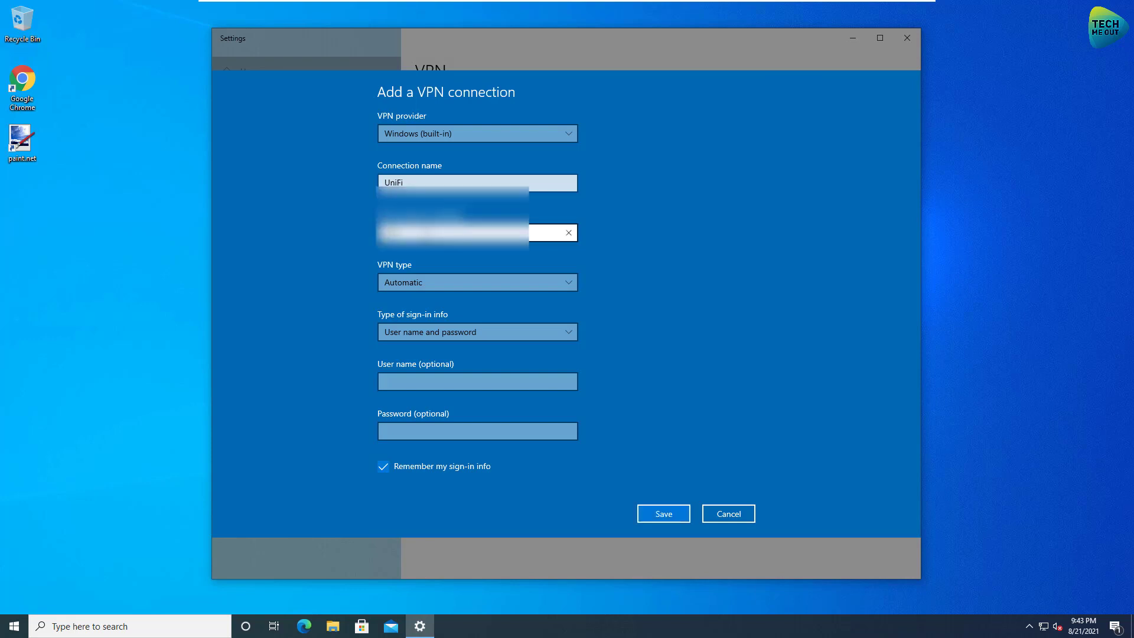
pyautogui.write('1.100')
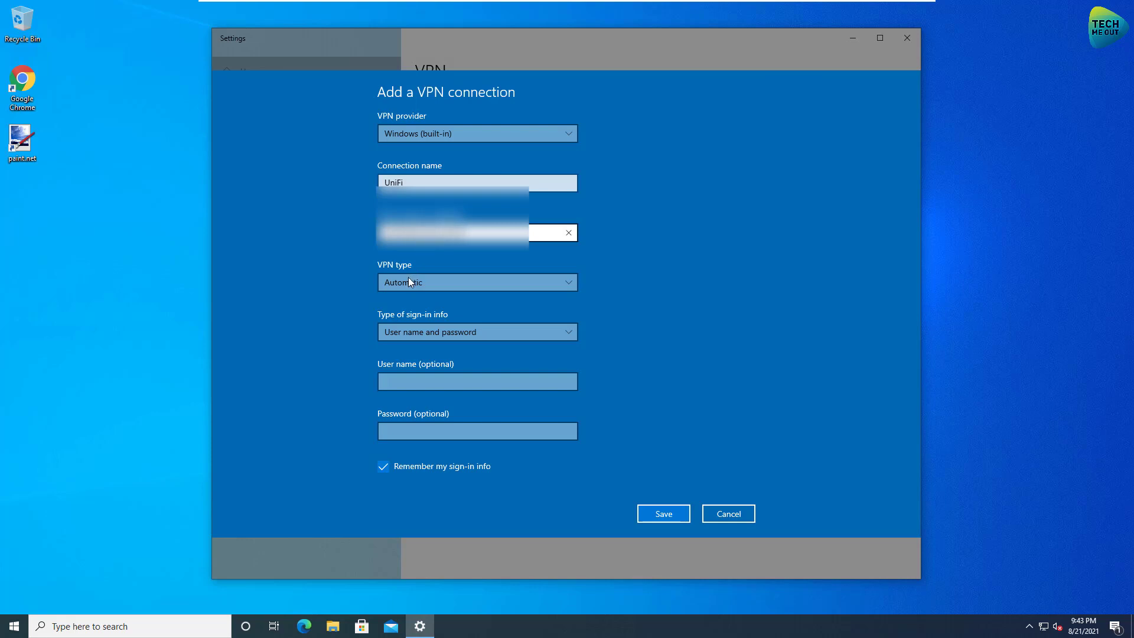
# Step: Use L2TP/IPsec with pre-shared key, enter the key, user vpn and password, and save
pyautogui.click(408, 278)
pyautogui.click(417, 339)
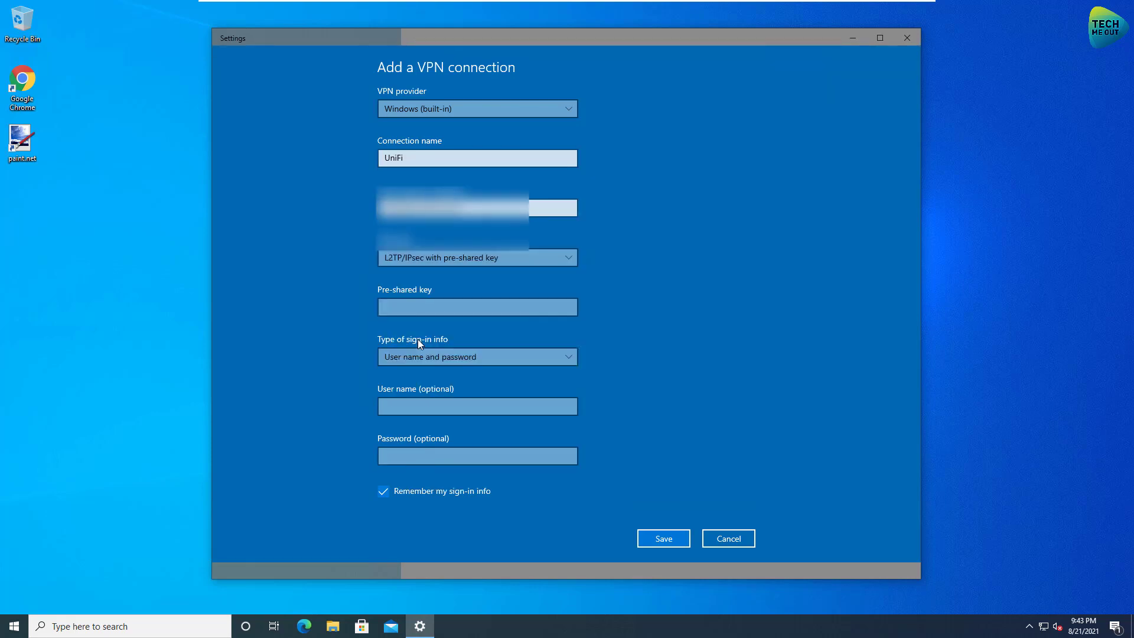
pyautogui.click(415, 308)
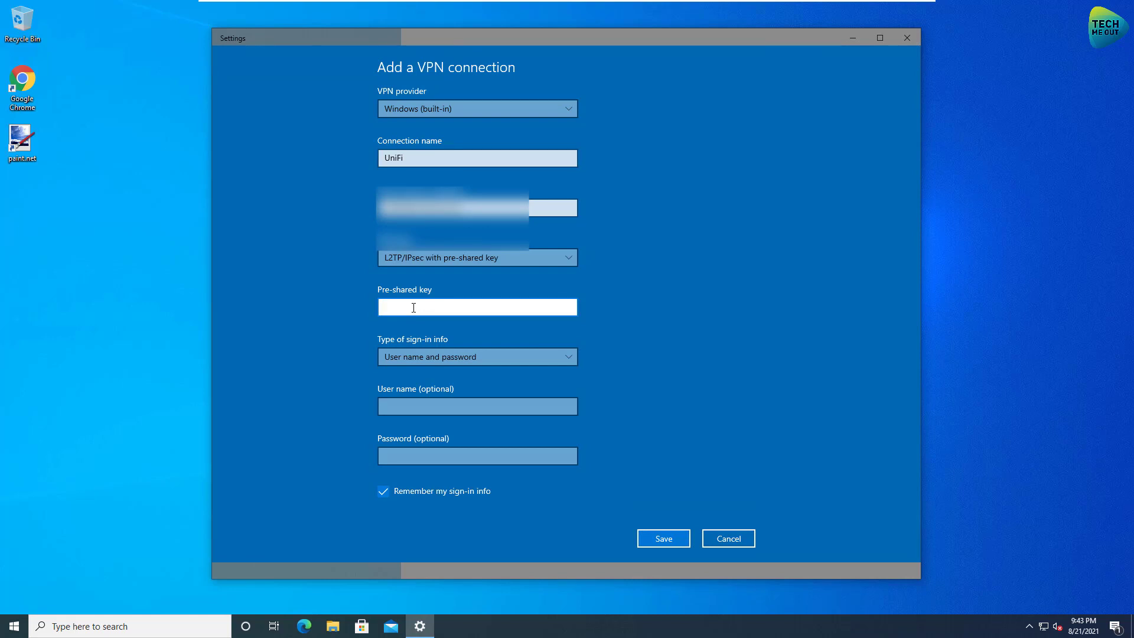
pyautogui.write('******')
pyautogui.click(658, 374)
pyautogui.click(484, 405)
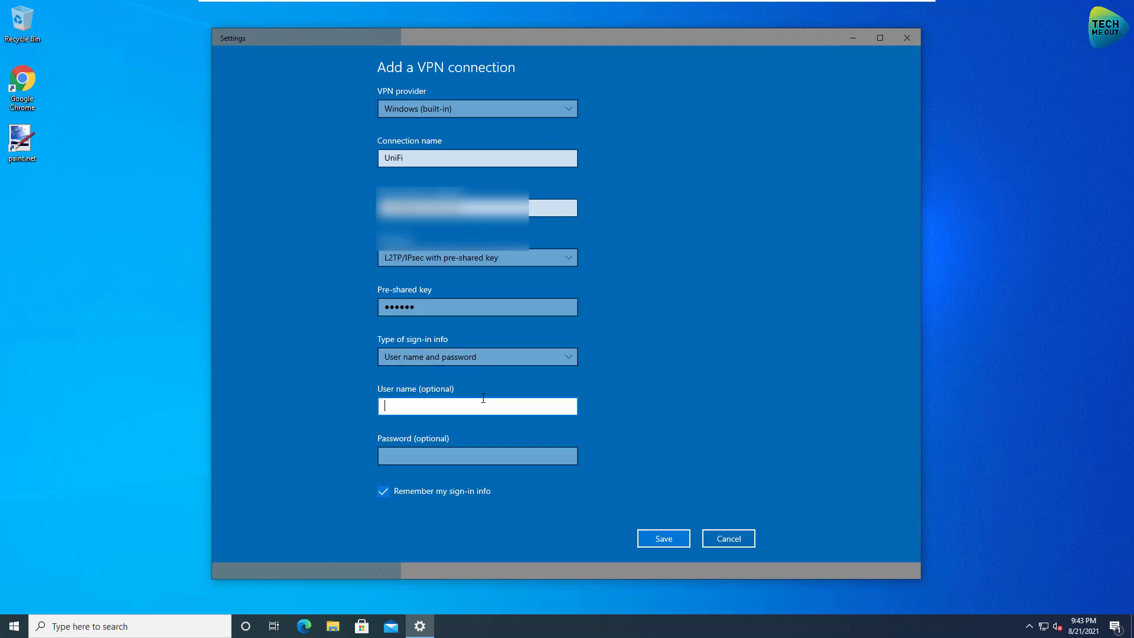
pyautogui.write('vpn')
pyautogui.press('Tab')
pyautogui.write('******')
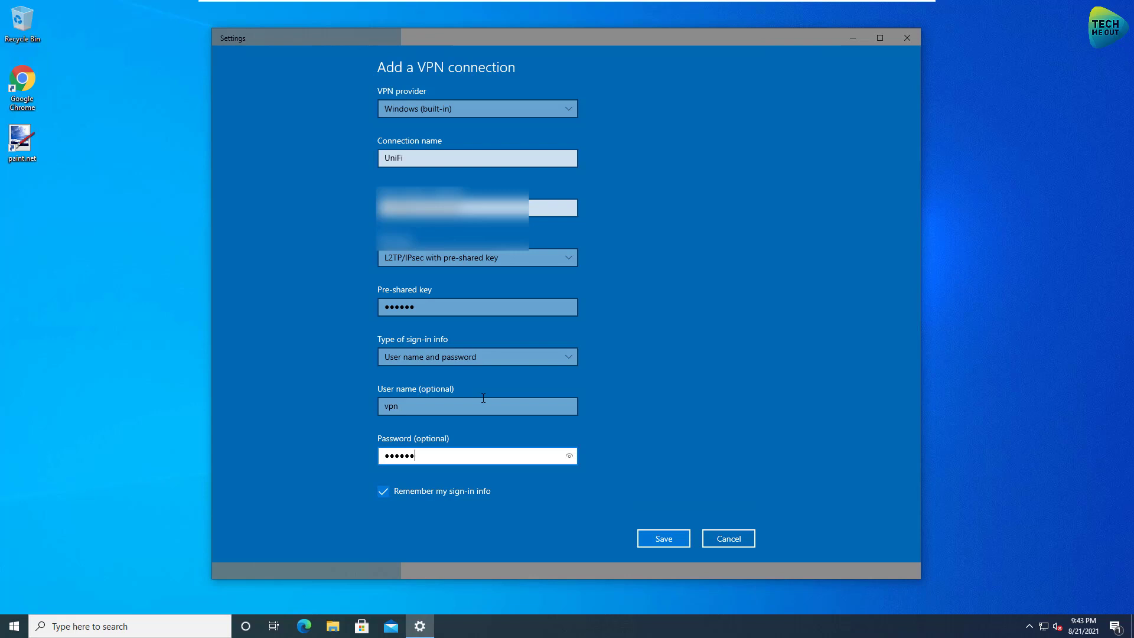
pyautogui.click(661, 537)
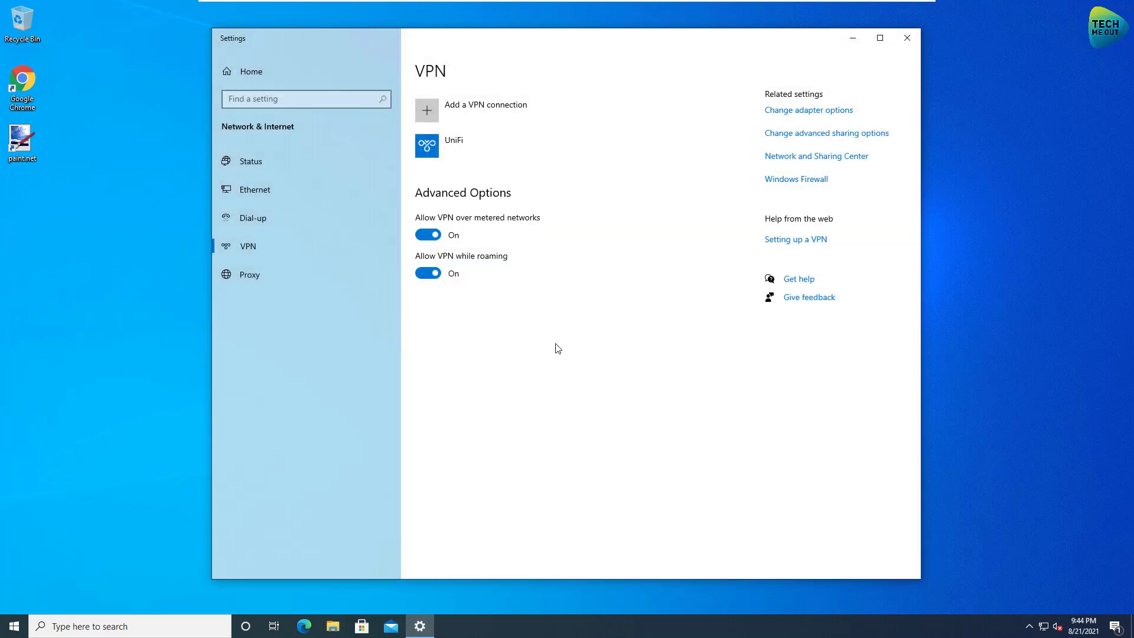
# Step: Connect the UniFi VPN, then return to the host's UniFi Devices list
pyautogui.click(463, 145)
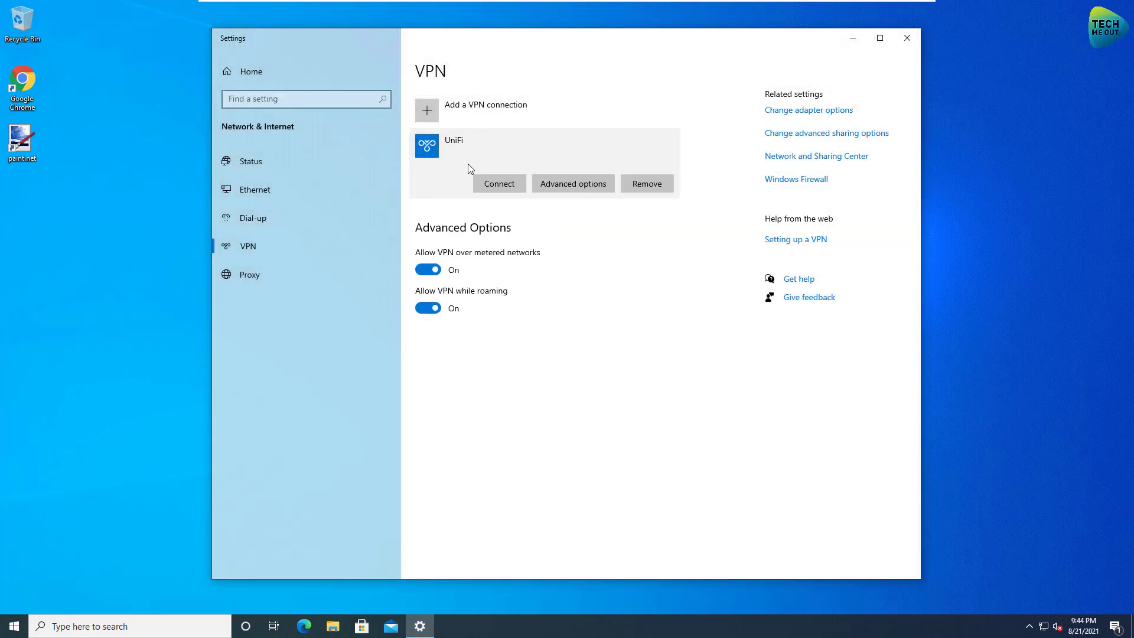
pyautogui.click(496, 182)
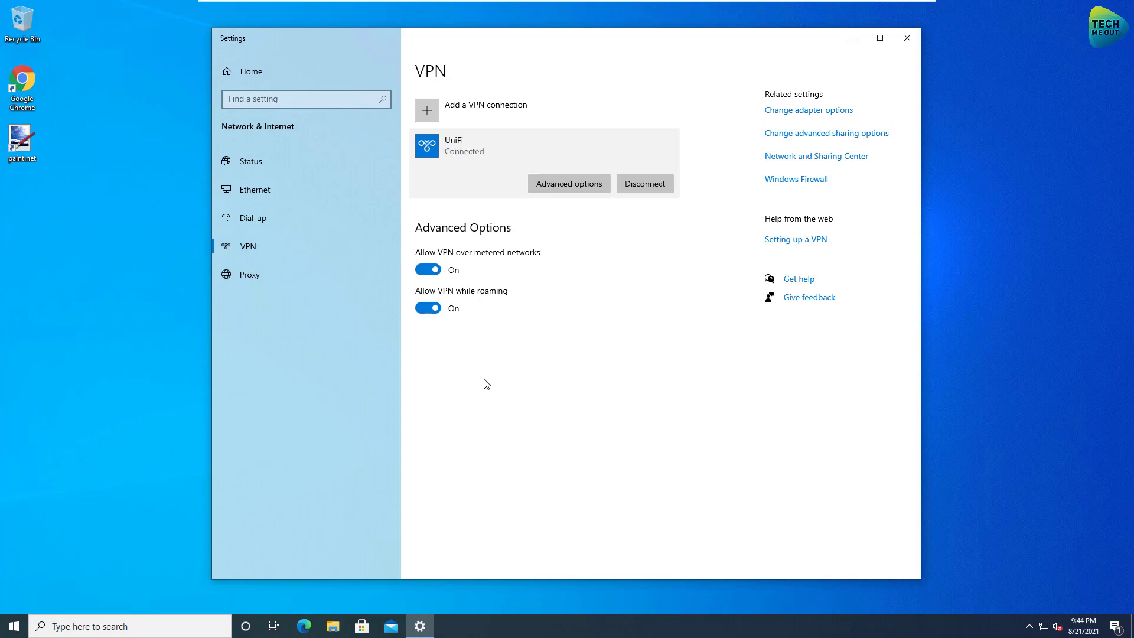
pyautogui.moveTo(873, 6)
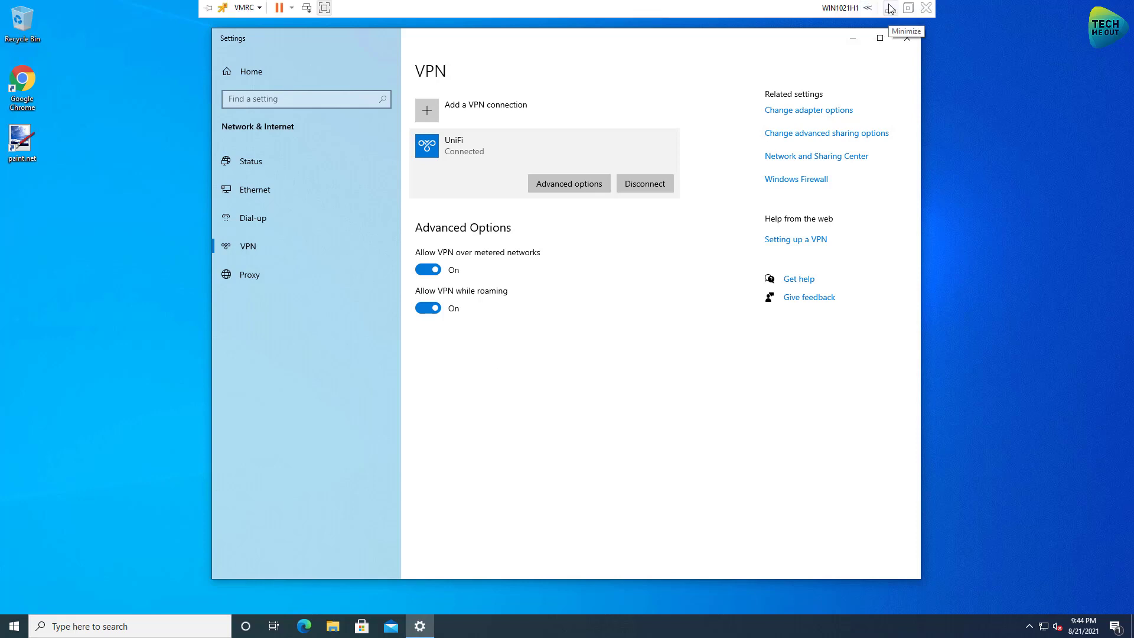
pyautogui.click(890, 8)
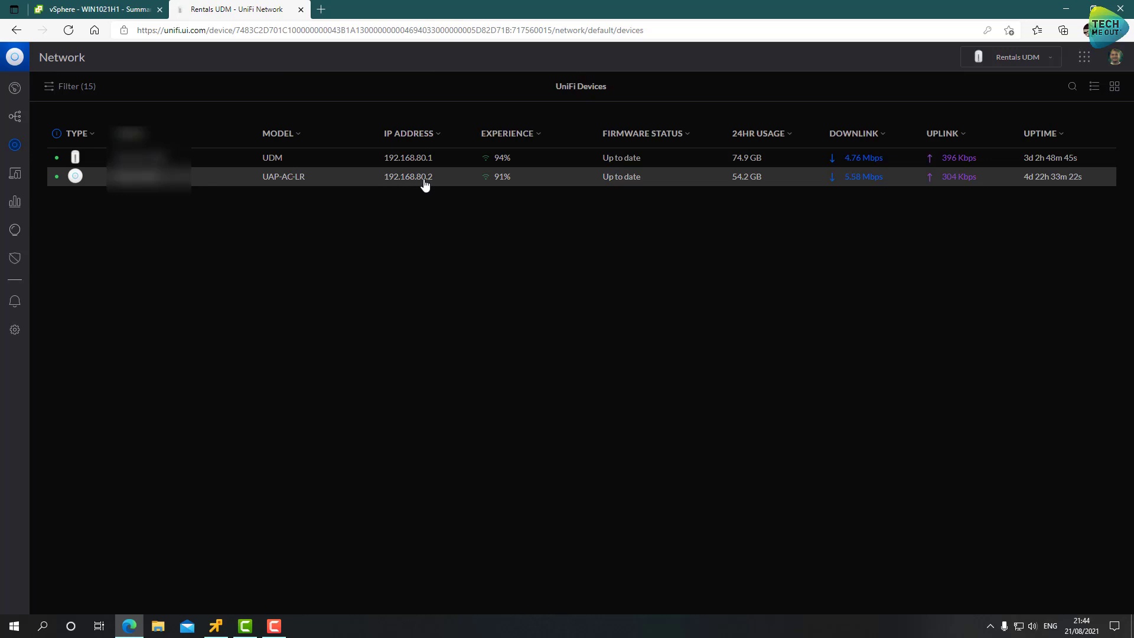
# Step: Ping 192.168.80.2 from Command Prompt and stop it after the requests time out
pyautogui.click(245, 626)
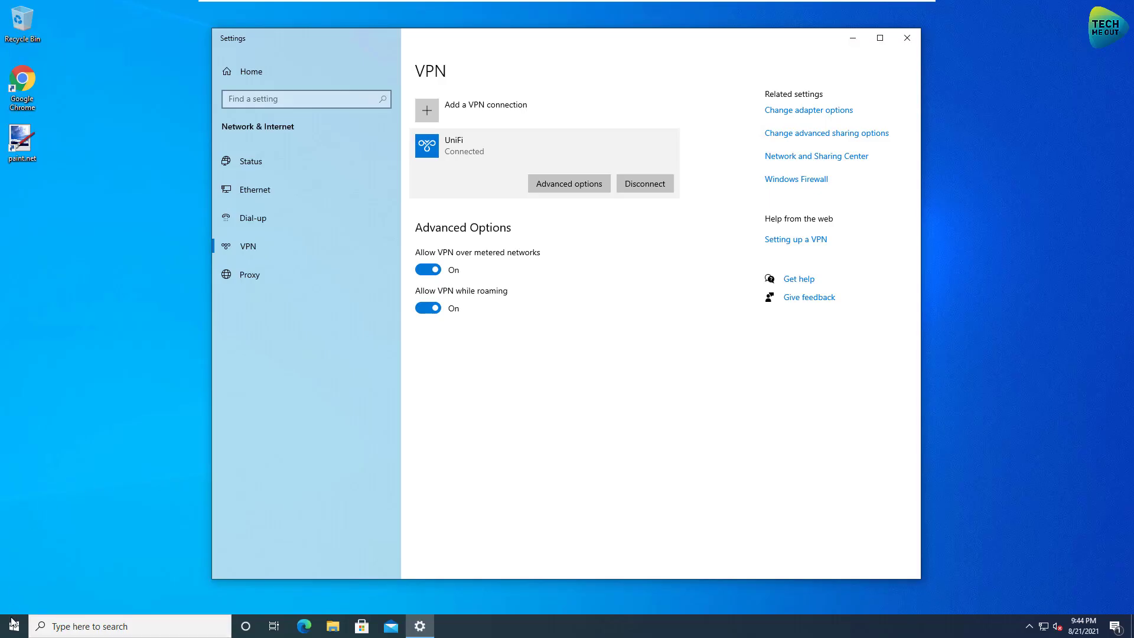
pyautogui.press('super')
pyautogui.click(335, 502)
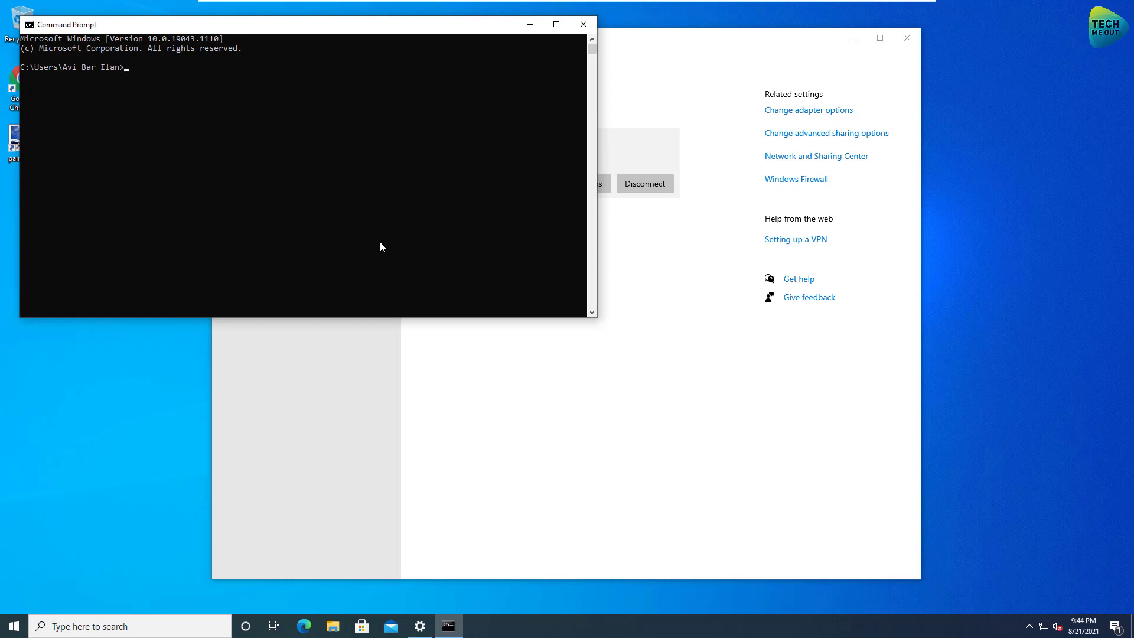
pyautogui.write('ping 192.168.80.2')
pyautogui.press('Return')
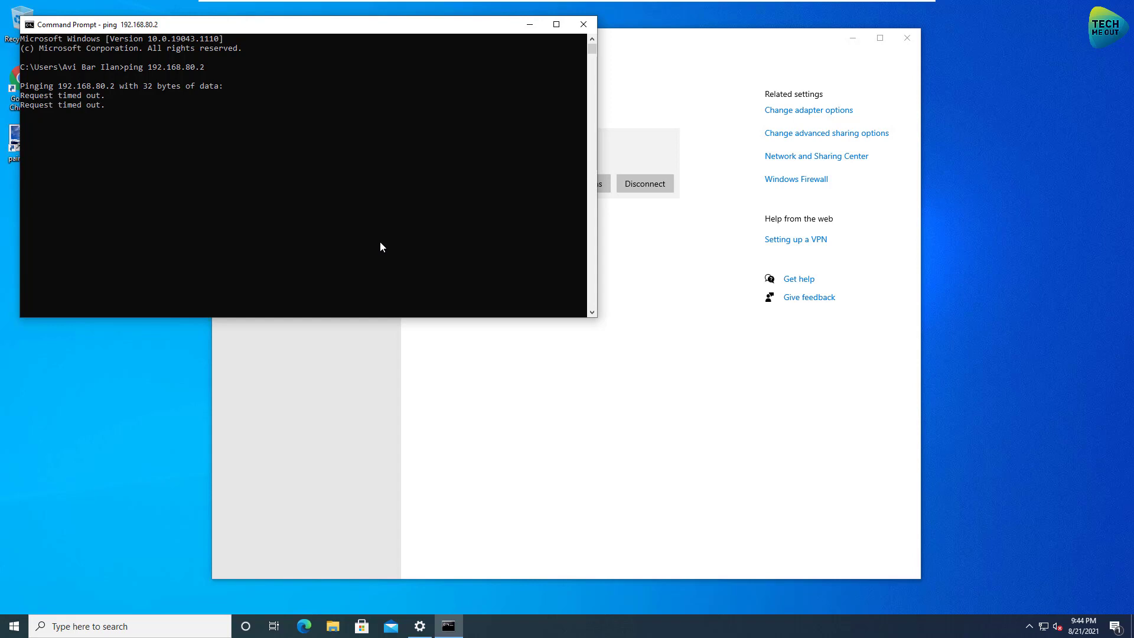
pyautogui.hotkey('ctrl', 'c')
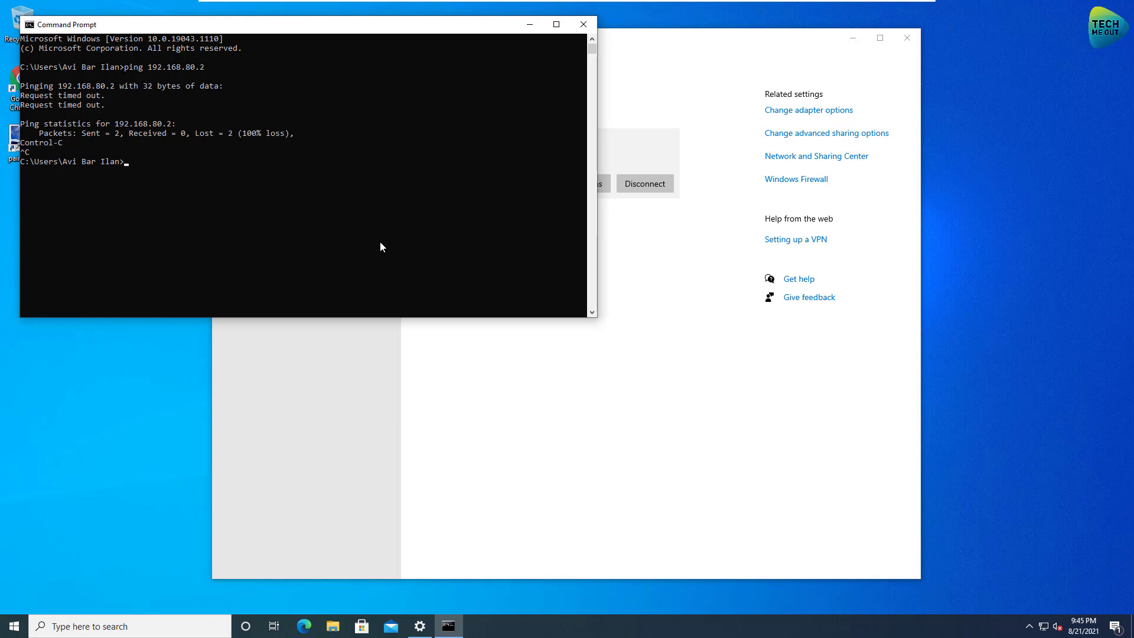
# Step: Disconnect the UniFi VPN and show Internet Threat Management's Firewall rules, including the L2TP/IPSec allows
pyautogui.click(437, 374)
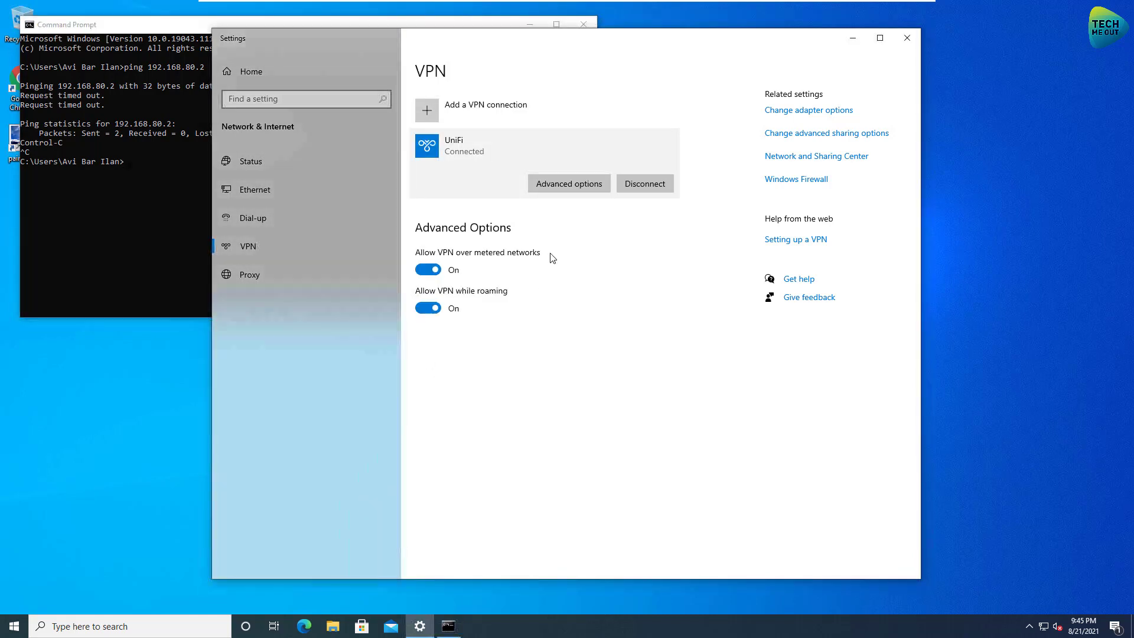
pyautogui.click(644, 184)
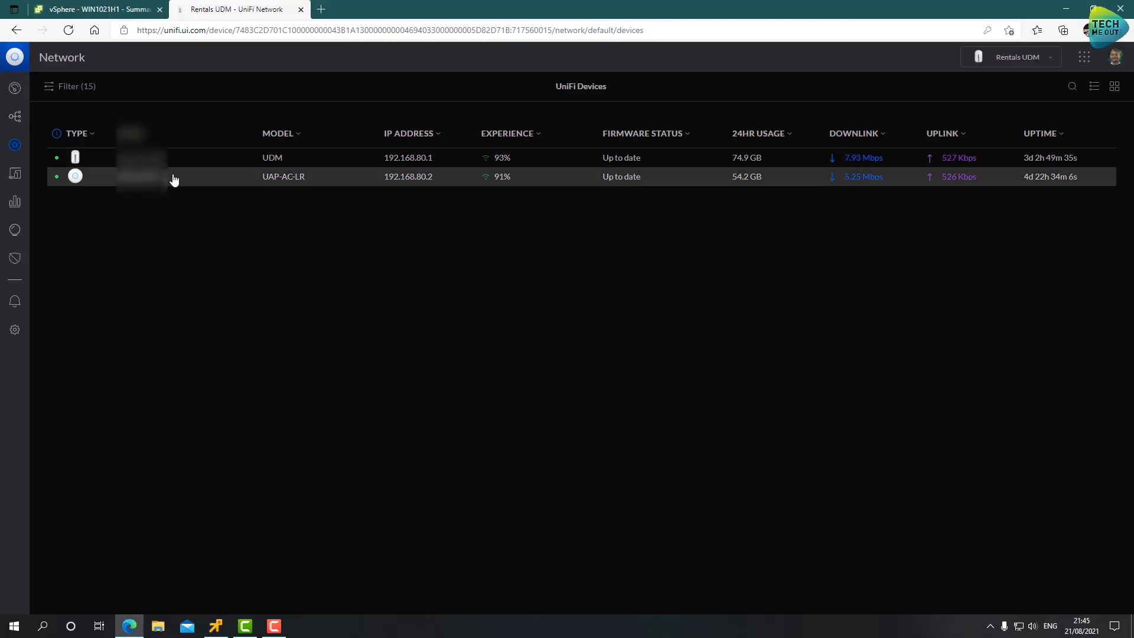
pyautogui.click(15, 330)
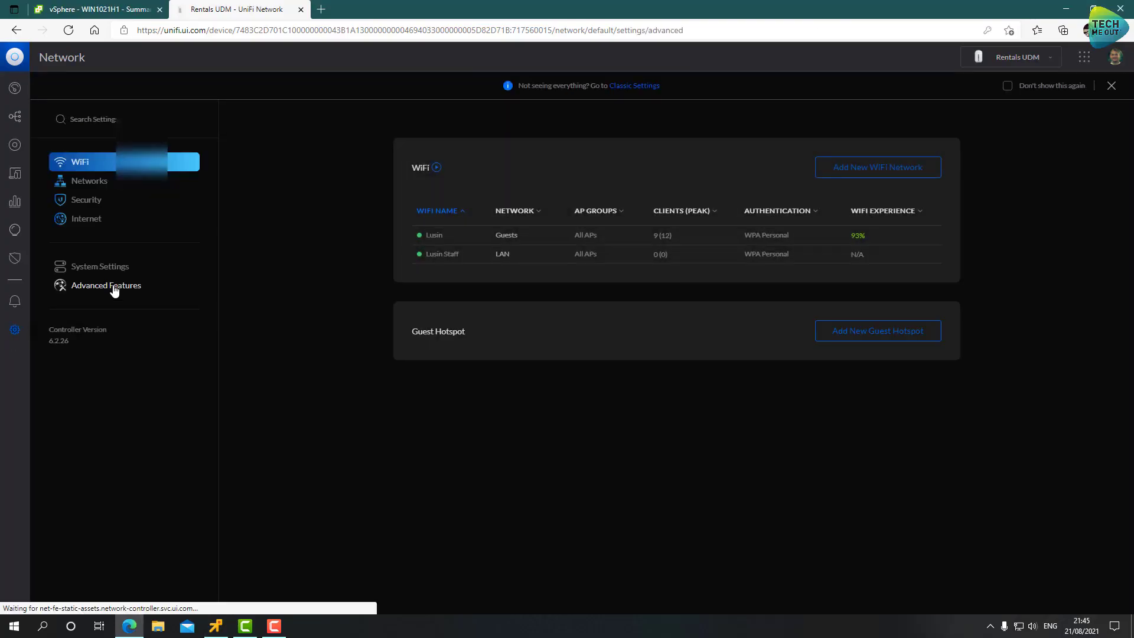
pyautogui.click(113, 287)
pyautogui.click(97, 205)
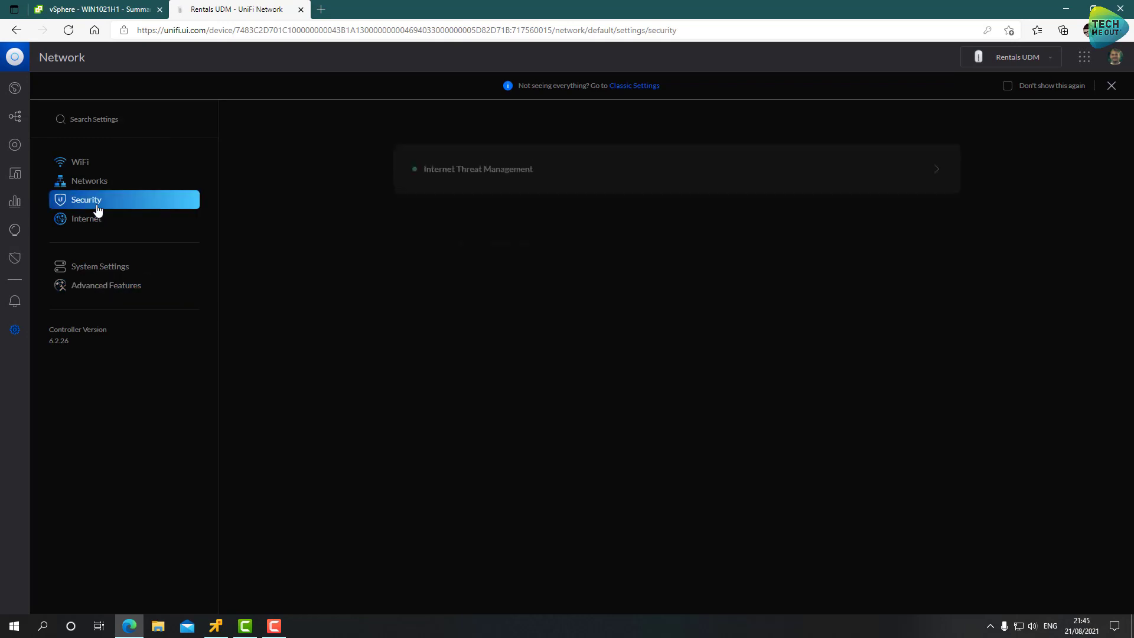
pyautogui.click(537, 176)
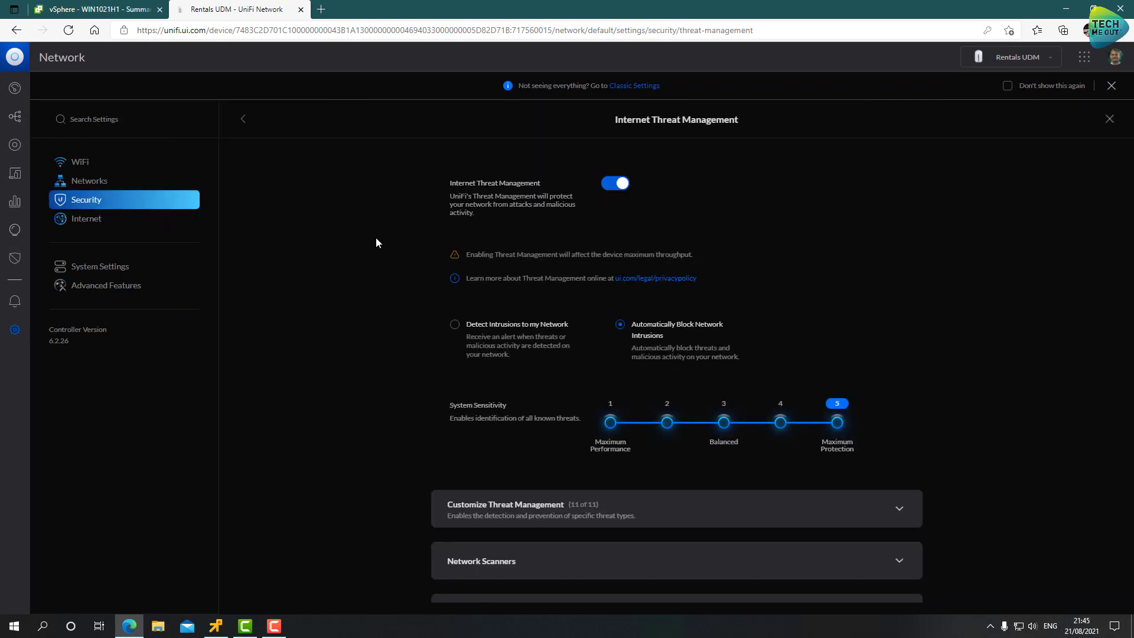
pyautogui.click(1111, 86)
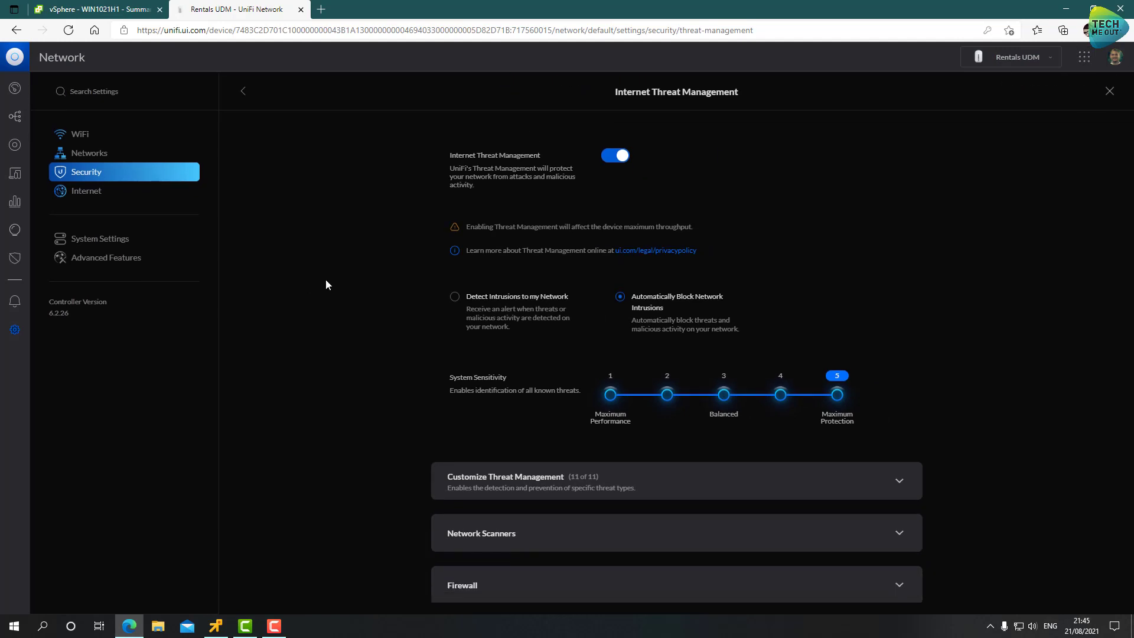
pyautogui.scroll(-2, 322, 332)
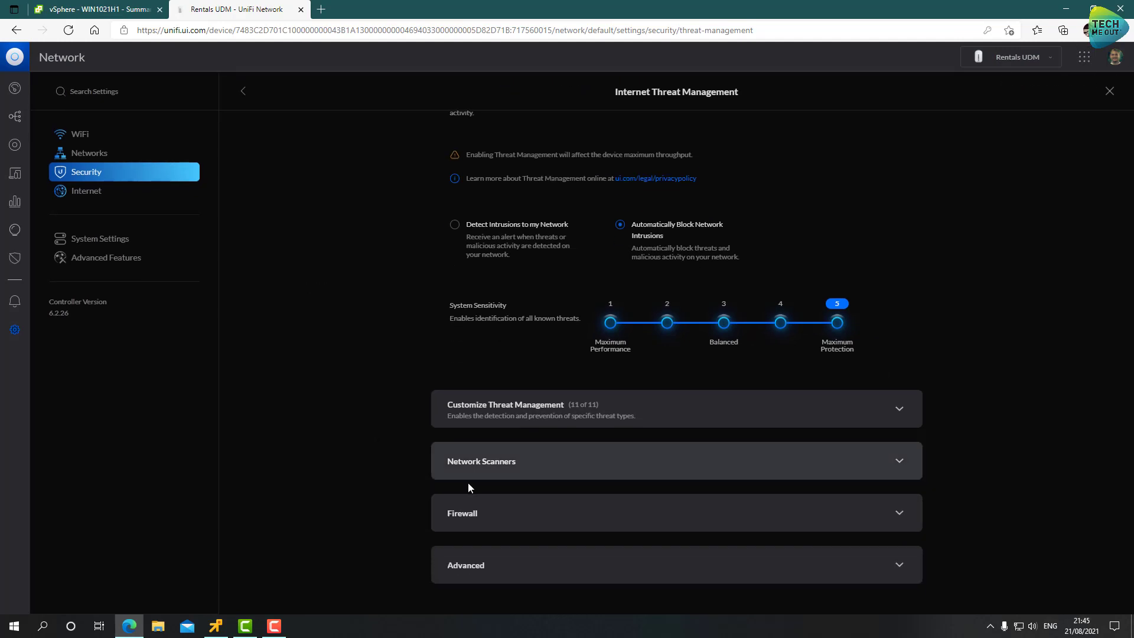
pyautogui.click(483, 517)
pyautogui.scroll(-1, 390, 383)
pyautogui.scroll(-5, 391, 382)
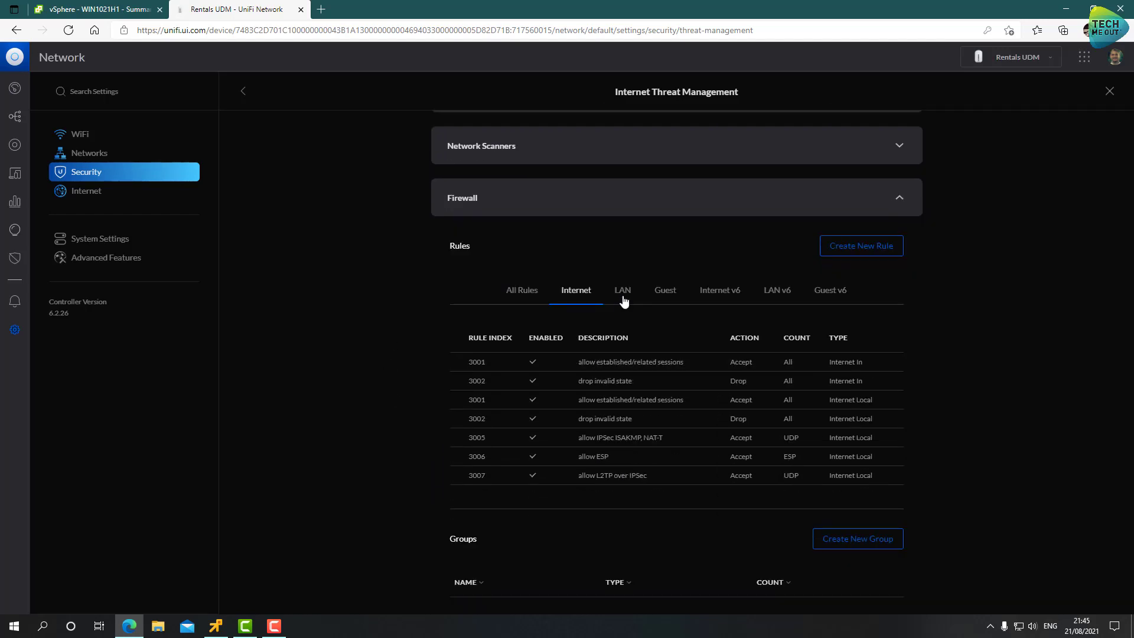
pyautogui.click(624, 295)
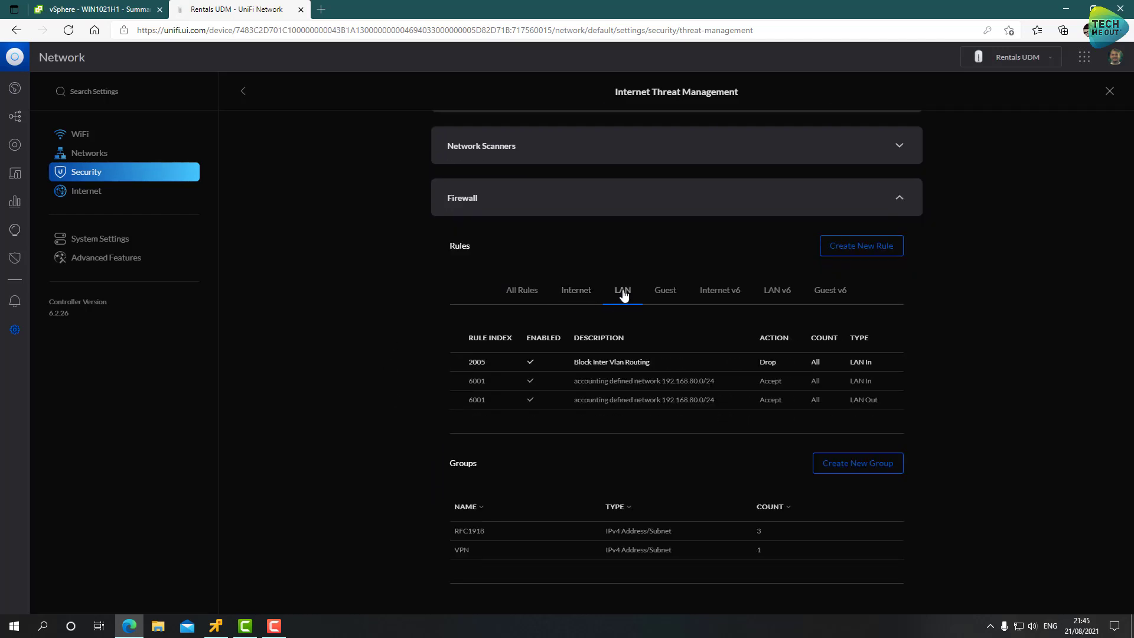
pyautogui.click(621, 366)
pyautogui.click(448, 375)
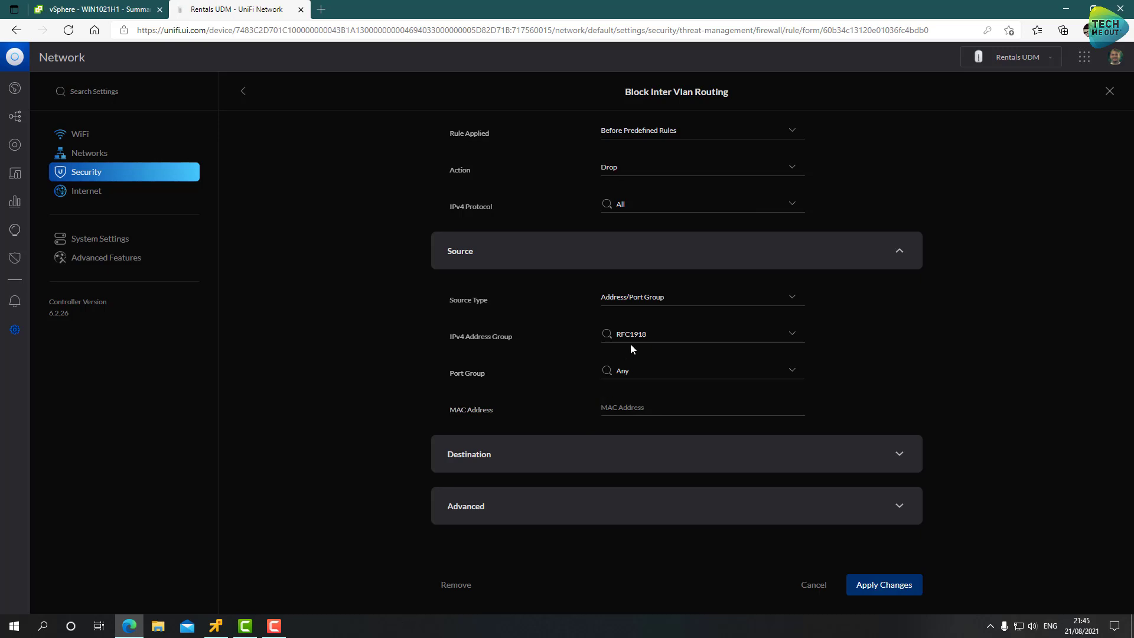
pyautogui.click(583, 452)
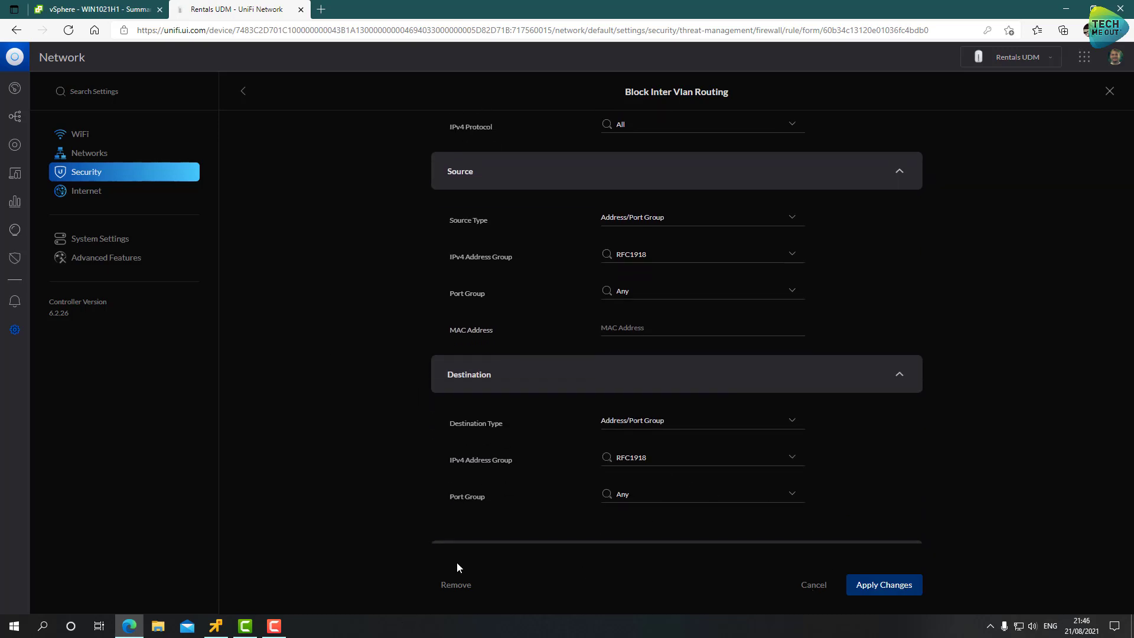
# Step: Close the rule unchanged and open the RFC1918 group (10.0.0.0/8, 172.16.0.0/12, 192.168.0.0/16)
pyautogui.click(243, 91)
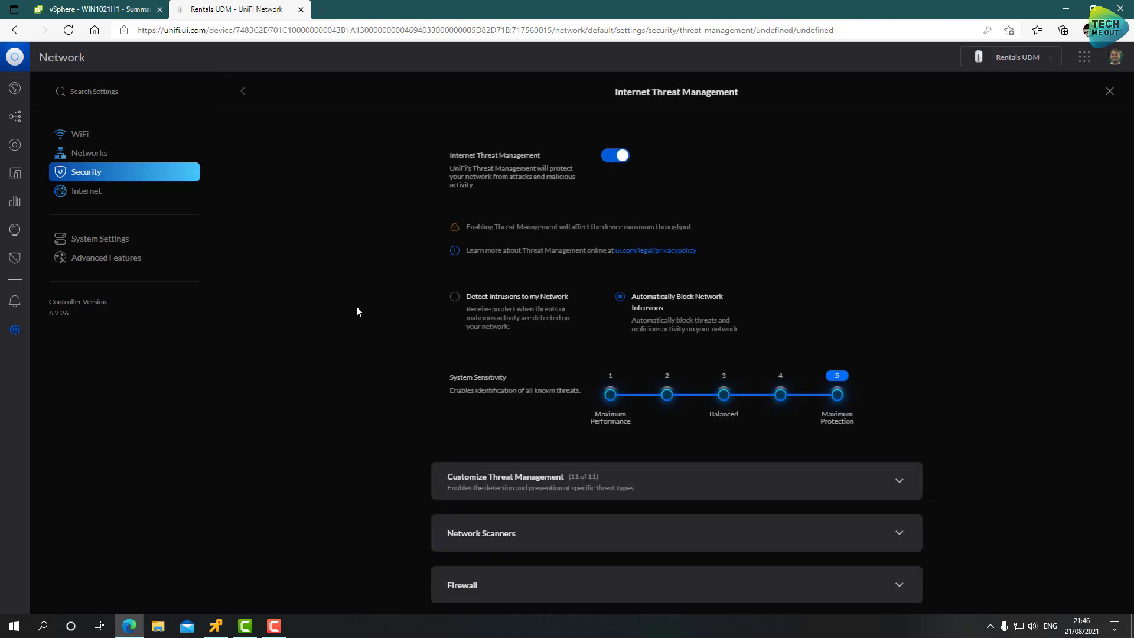
pyautogui.scroll(-2, 378, 375)
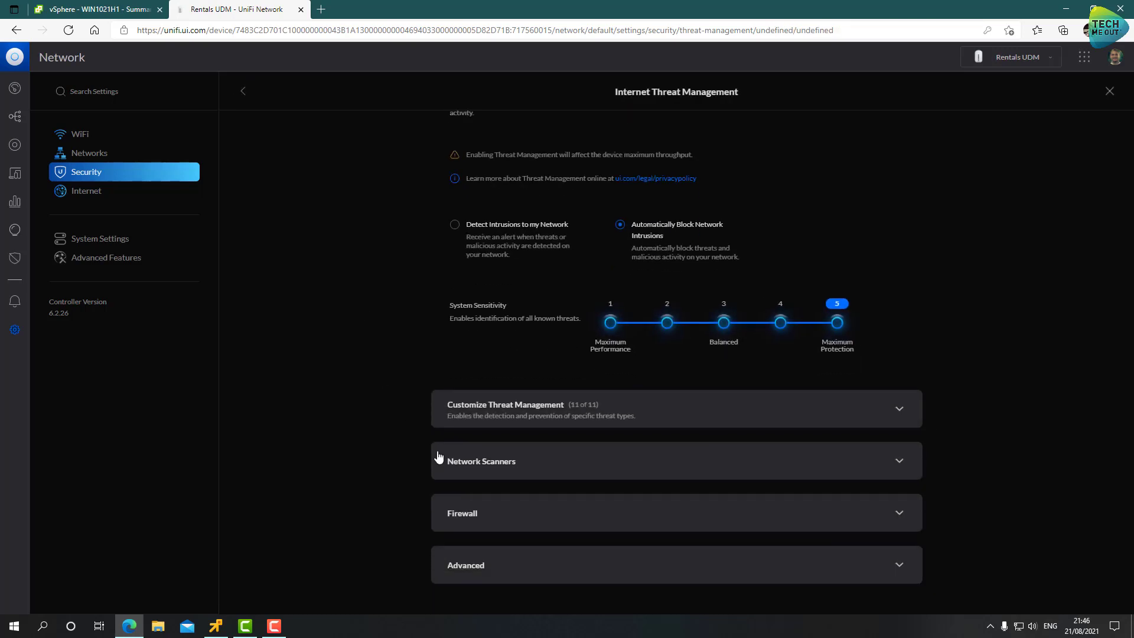
pyautogui.click(489, 525)
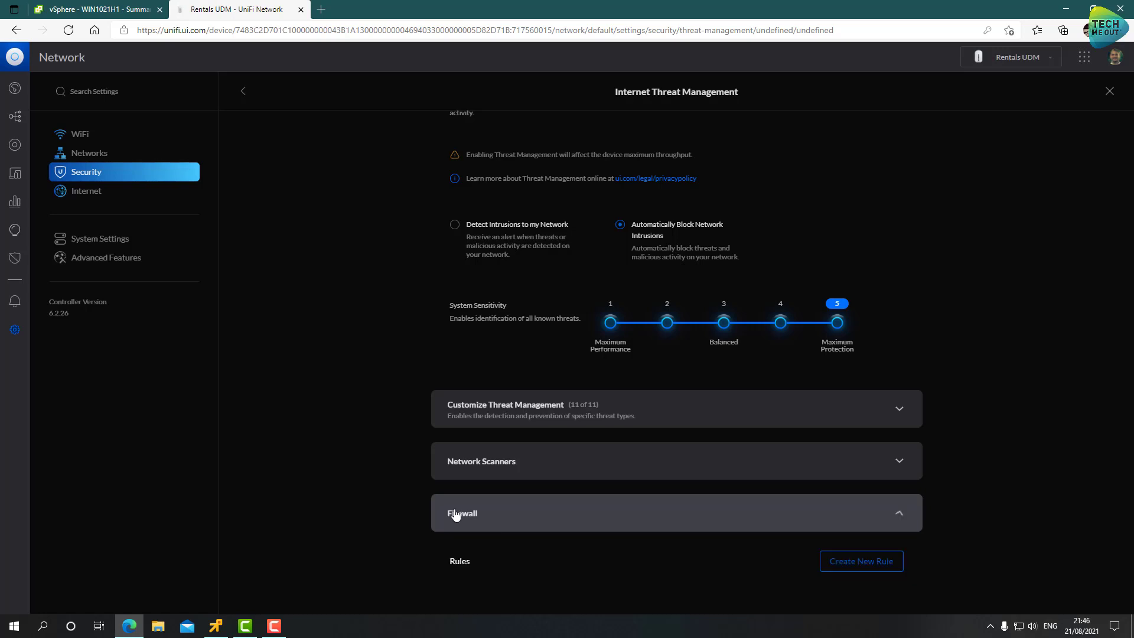
pyautogui.scroll(-4, 408, 450)
pyautogui.scroll(-7, 409, 458)
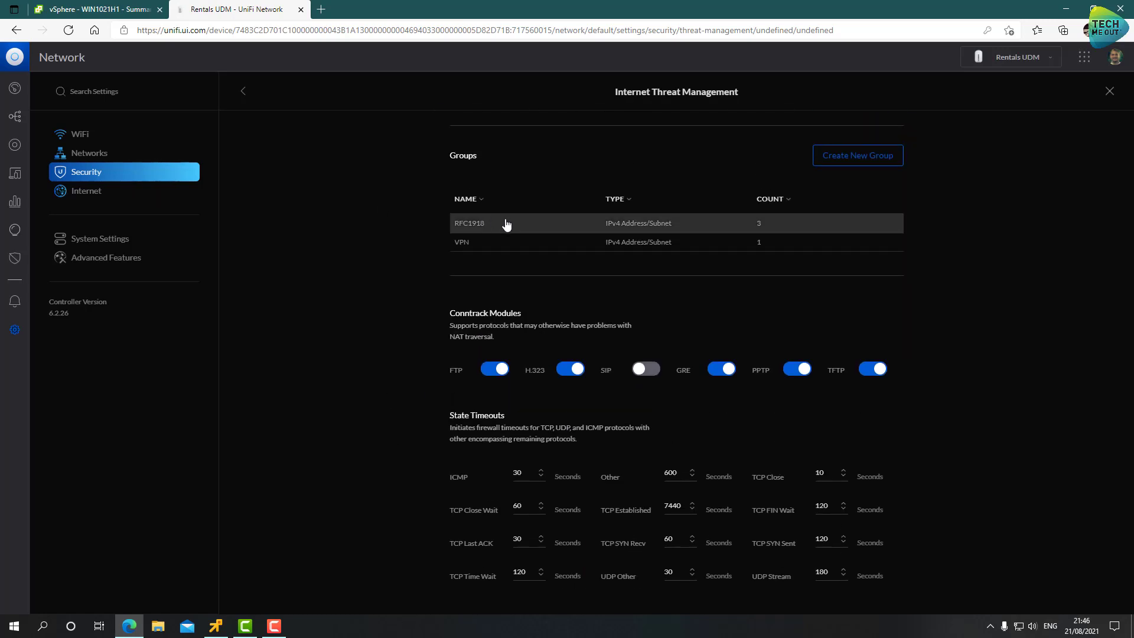
pyautogui.click(506, 223)
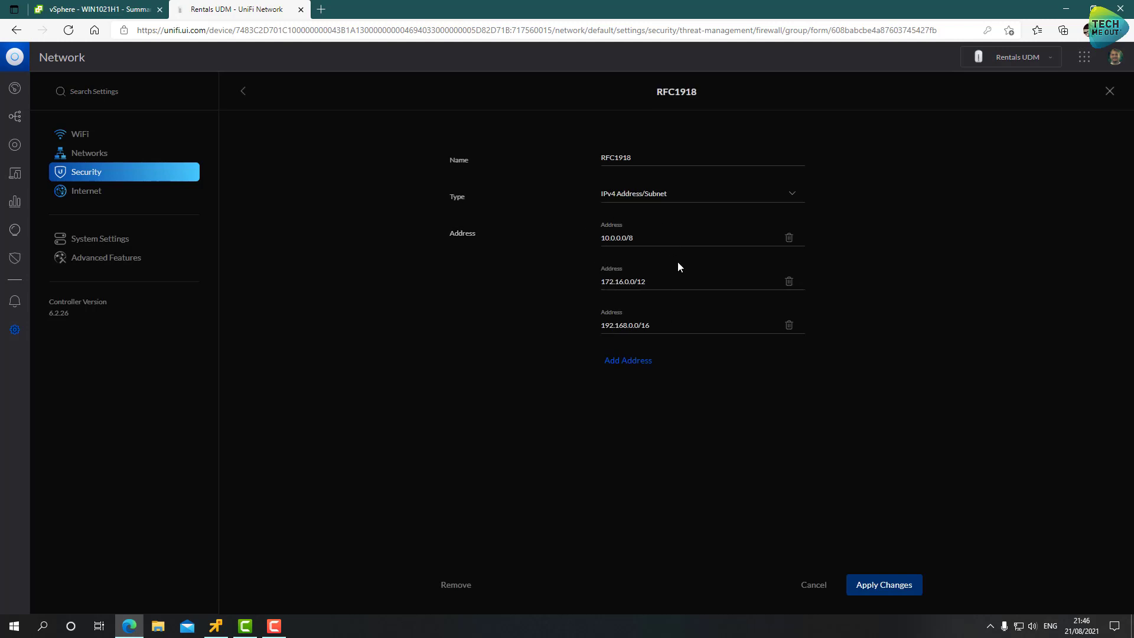
# Step: Cancel removal of the RFC1918 group and close it unchanged
pyautogui.click(461, 585)
pyautogui.click(588, 348)
pyautogui.click(242, 92)
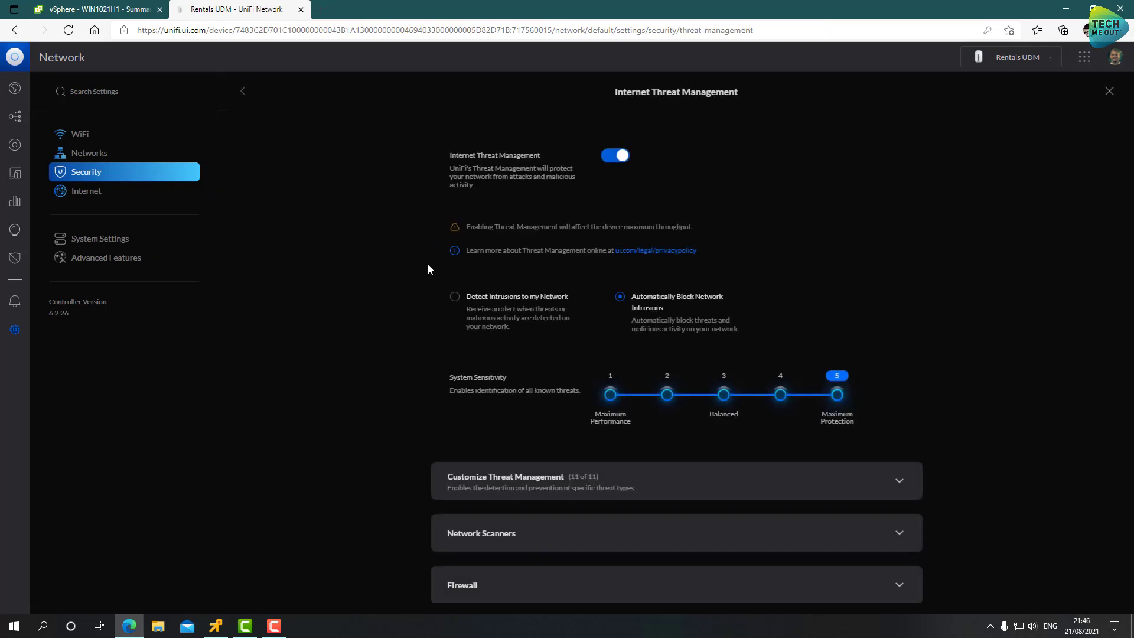
# Step: Show the LAN firewall rules, including Block Inter Vlan Routing
pyautogui.scroll(-2, 395, 387)
pyautogui.click(481, 511)
pyautogui.middleClick(340, 291)
pyautogui.scroll(-7, 340, 291)
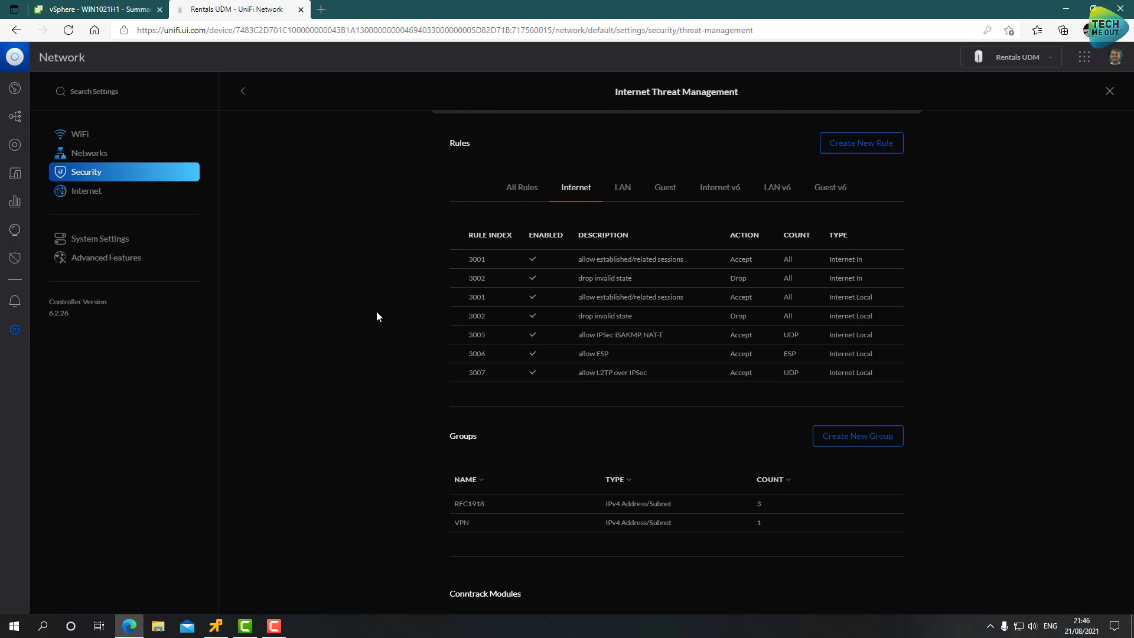
pyautogui.click(624, 190)
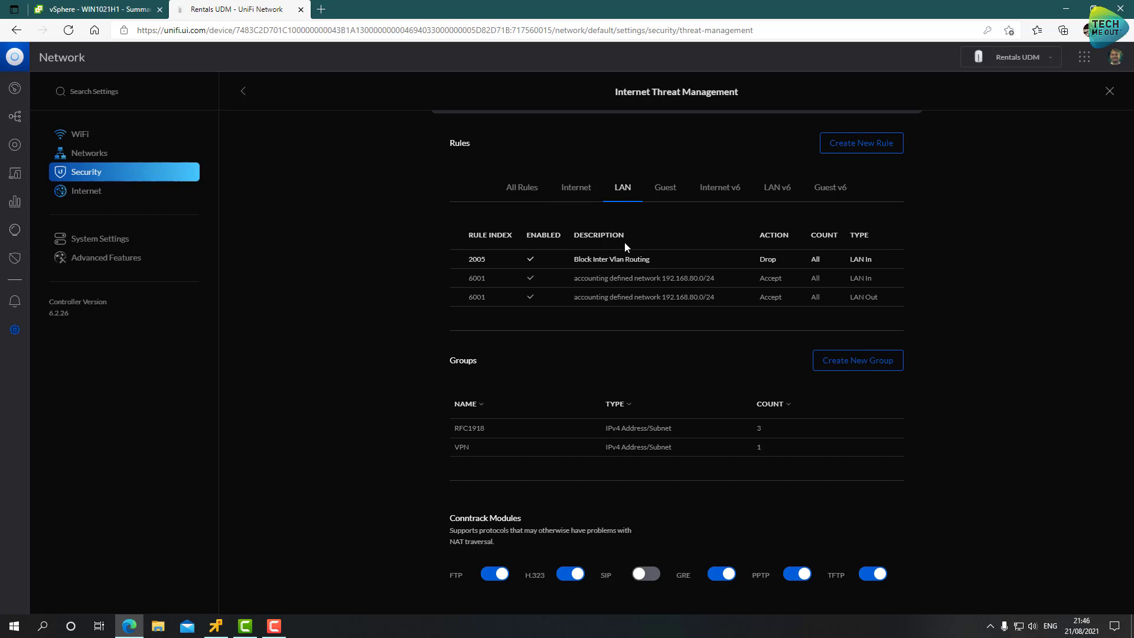
pyautogui.click(849, 144)
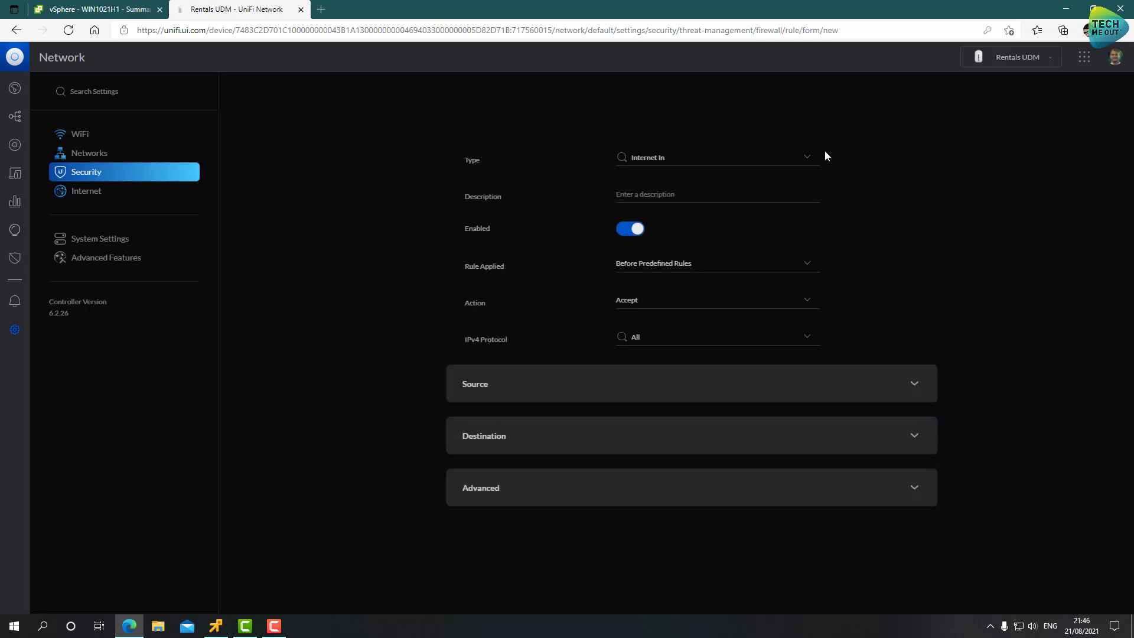
pyautogui.click(787, 161)
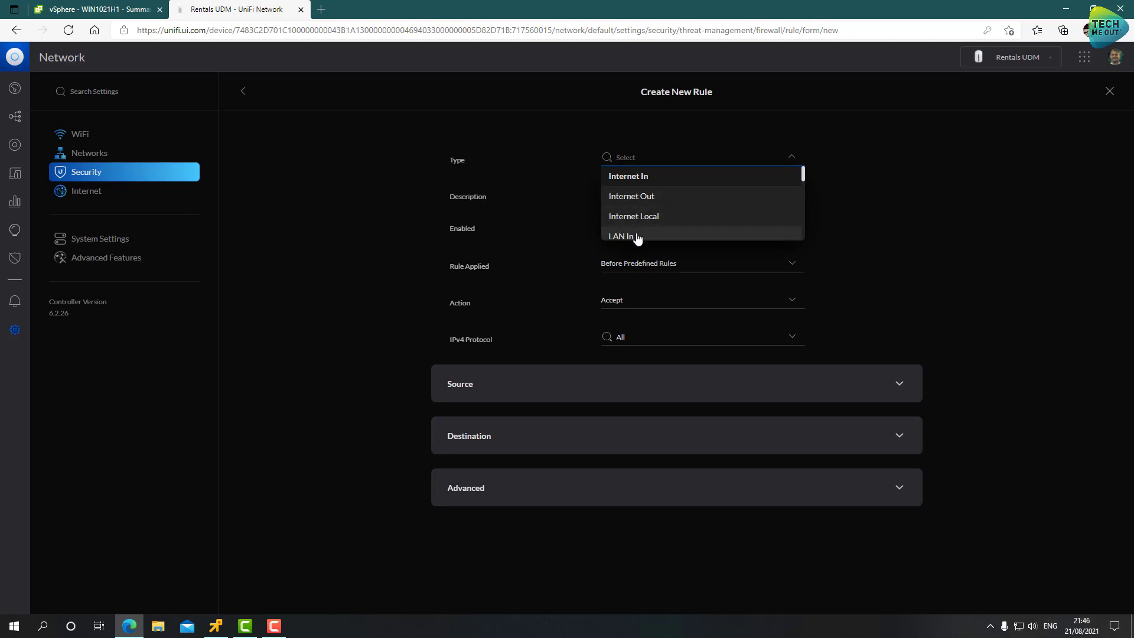
pyautogui.click(638, 236)
pyautogui.click(626, 195)
pyautogui.write('VPN to LAN')
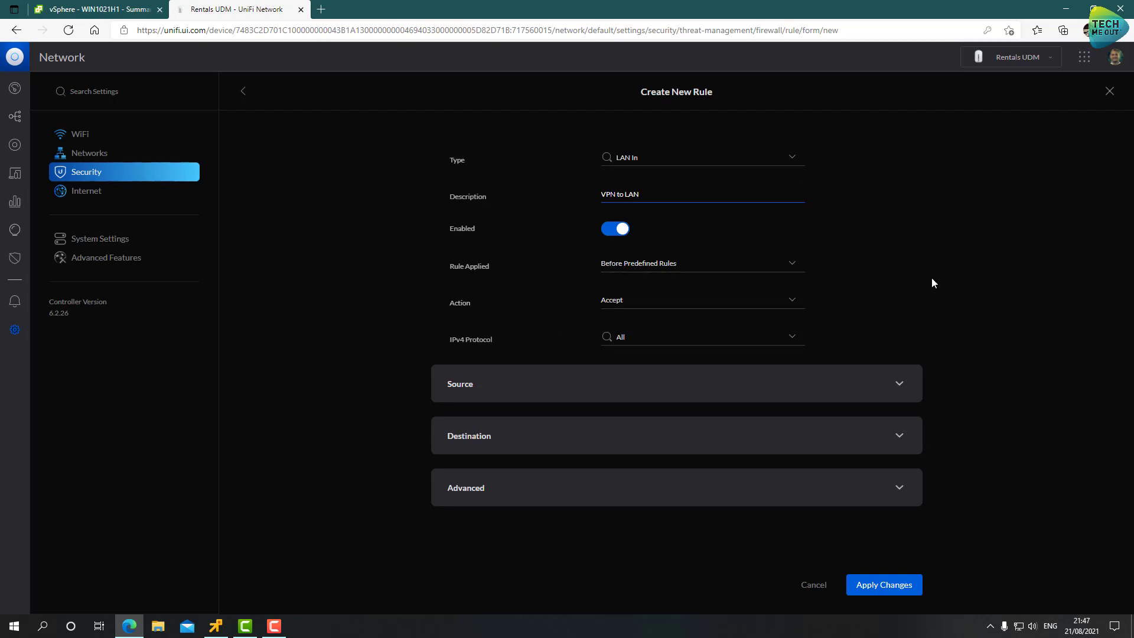
pyautogui.click(643, 381)
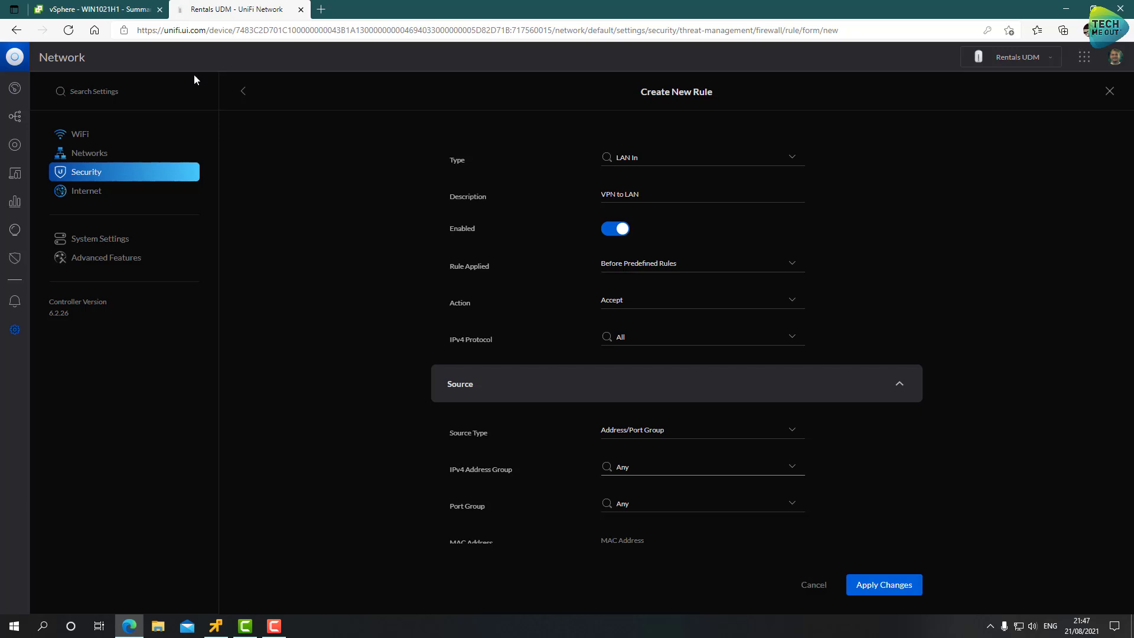
pyautogui.click(243, 97)
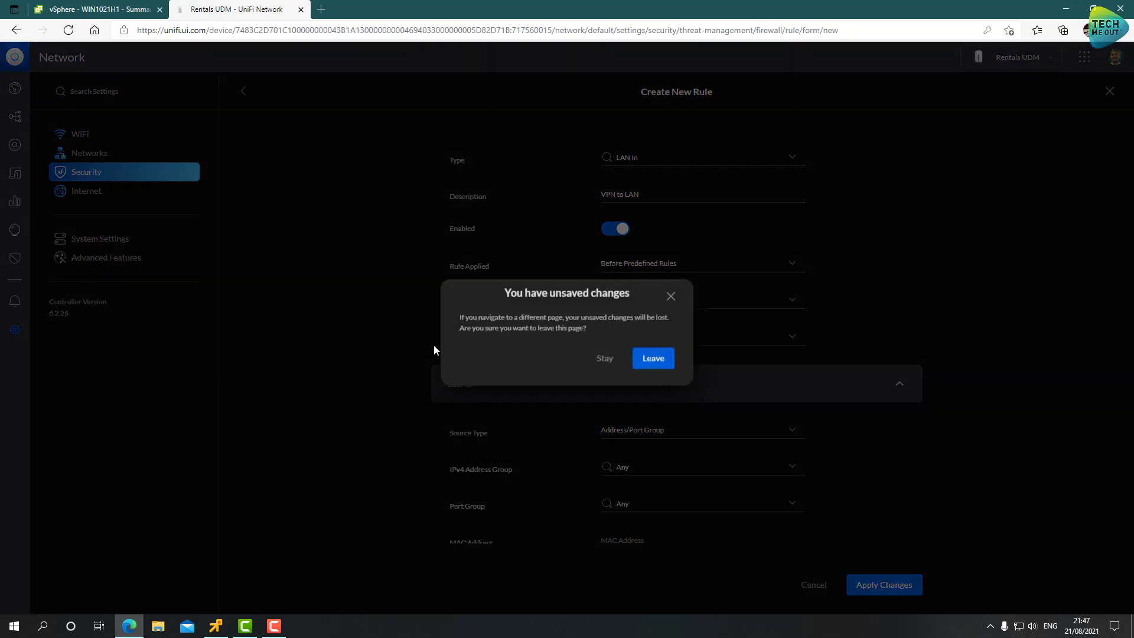
pyautogui.click(654, 357)
pyautogui.click(491, 587)
pyautogui.scroll(-6, 382, 481)
pyautogui.click(623, 277)
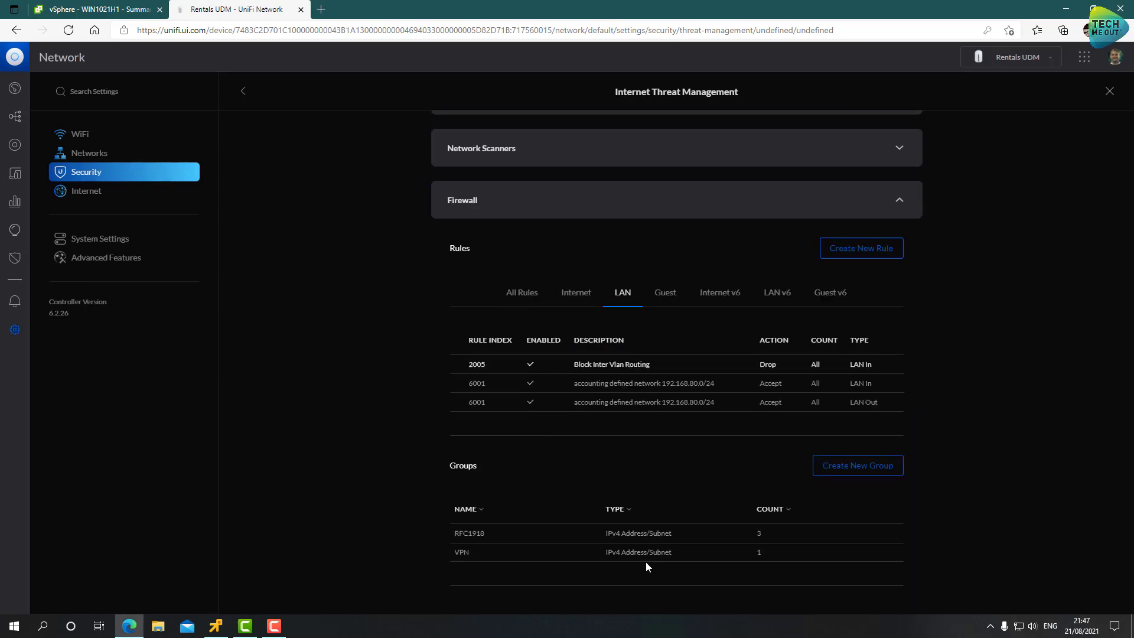
pyautogui.scroll(3, 647, 567)
pyautogui.middleClick(345, 320)
pyautogui.scroll(2, 365, 293)
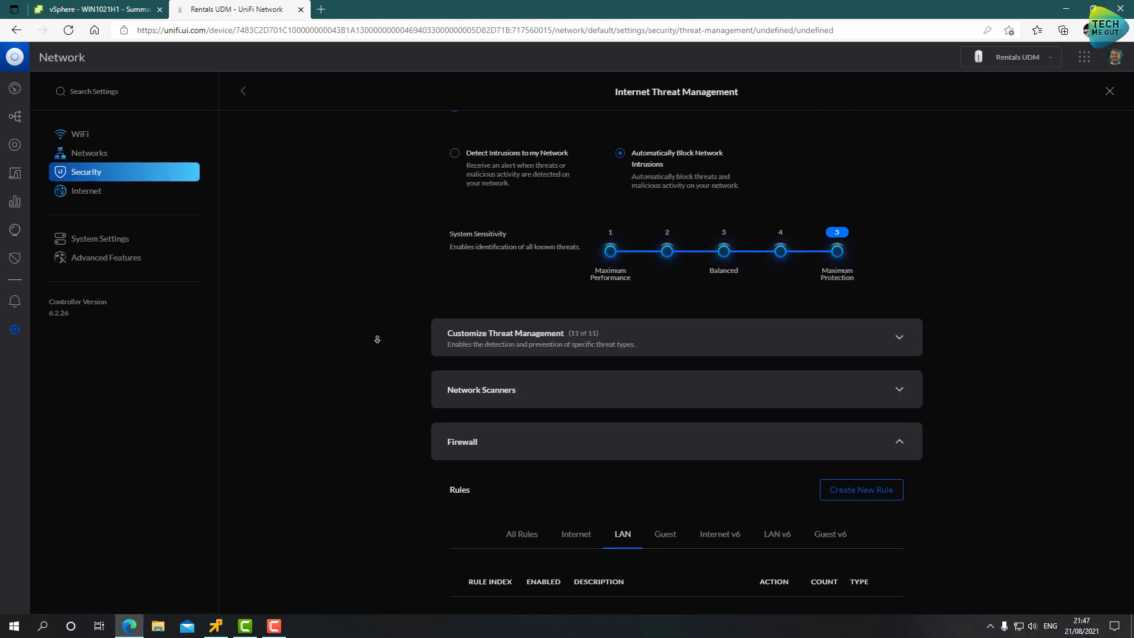
pyautogui.scroll(-6, 351, 314)
pyautogui.click(487, 456)
pyautogui.click(491, 443)
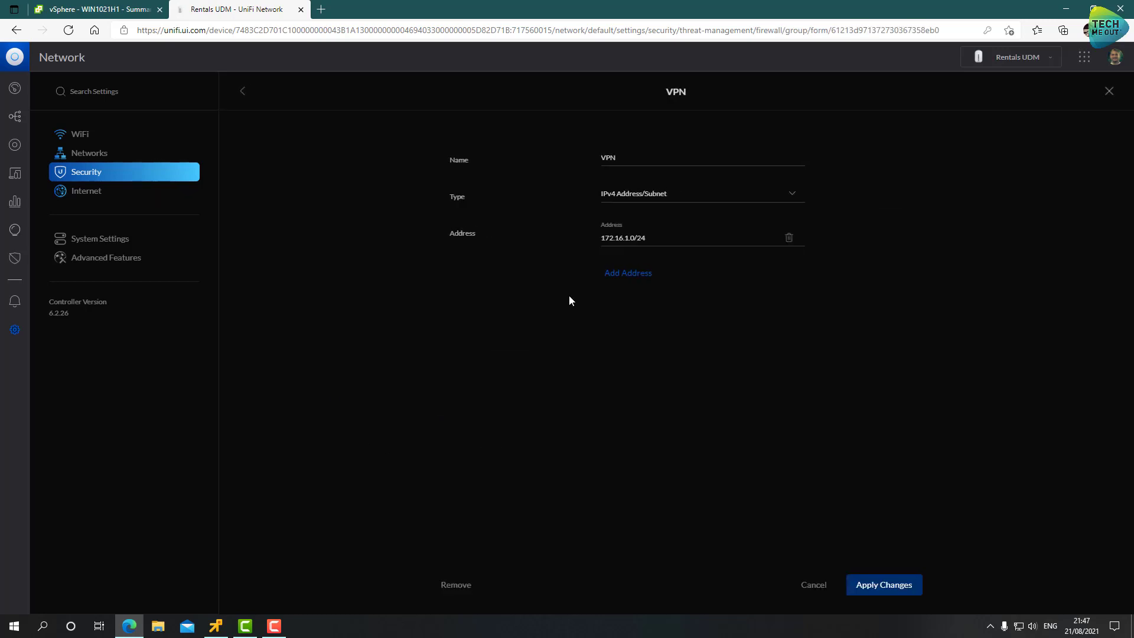
pyautogui.click(615, 238)
pyautogui.click(243, 91)
pyautogui.click(510, 578)
pyautogui.scroll(-4, 362, 321)
pyautogui.click(621, 453)
pyautogui.scroll(-1, 679, 452)
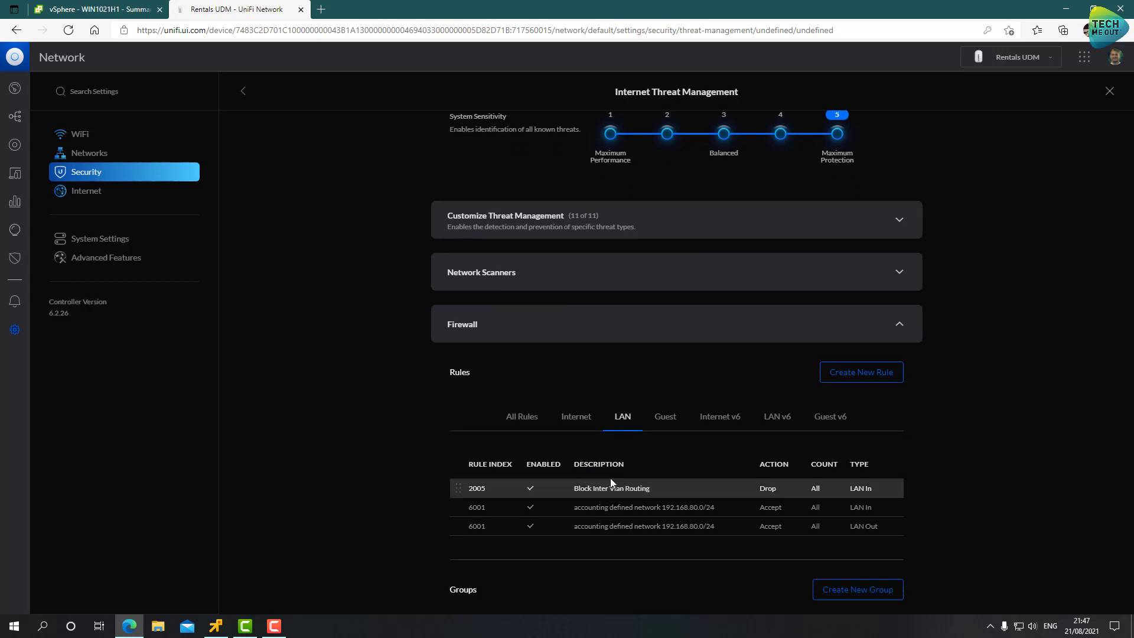
# Step: Start a new LAN In firewall rule described 'VPN to LAN'
pyautogui.click(865, 374)
pyautogui.click(638, 158)
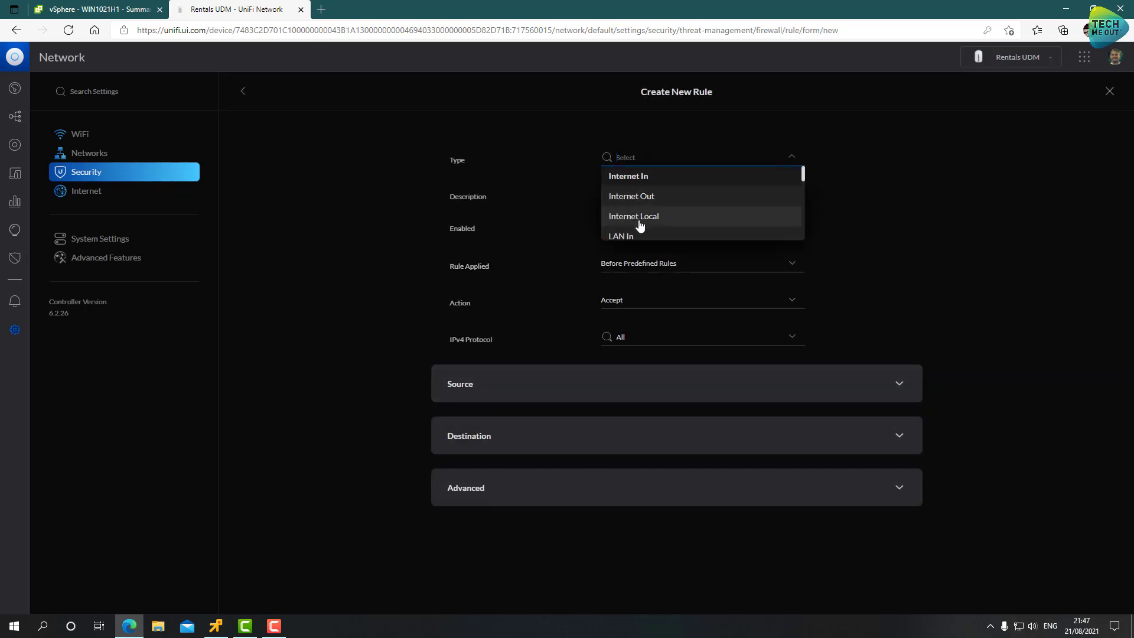
pyautogui.click(639, 232)
pyautogui.click(638, 194)
pyautogui.write('PV')
pyautogui.write('N')
pyautogui.press('BackSpace')
pyautogui.press('BackSpace')
pyautogui.press('BackSpace')
pyautogui.write('VPN')
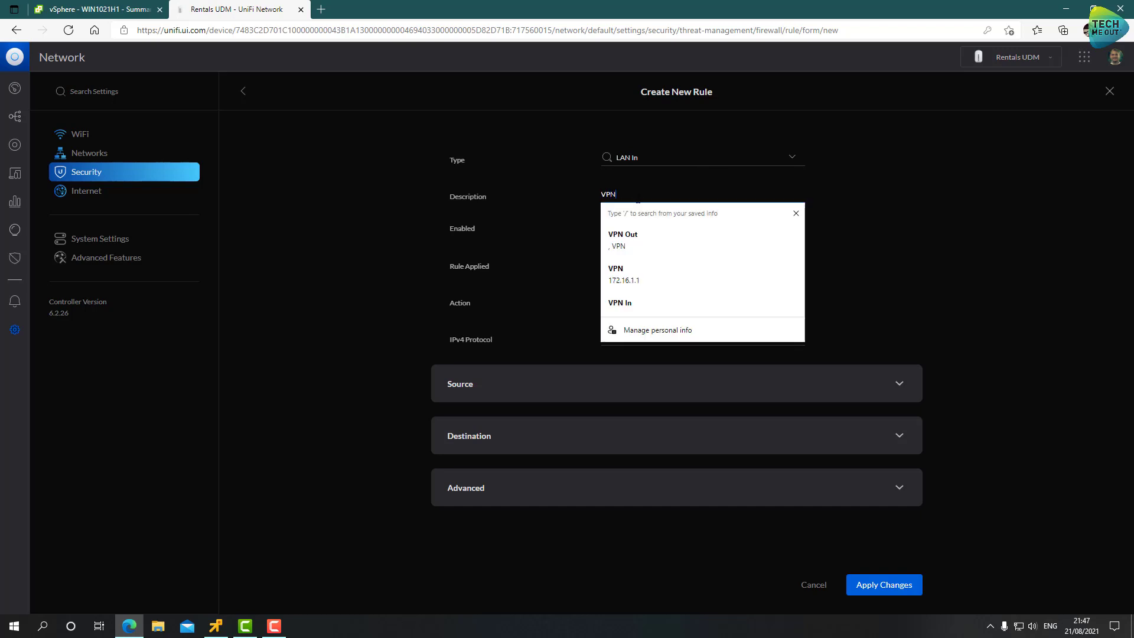
pyautogui.write(' to LAN')
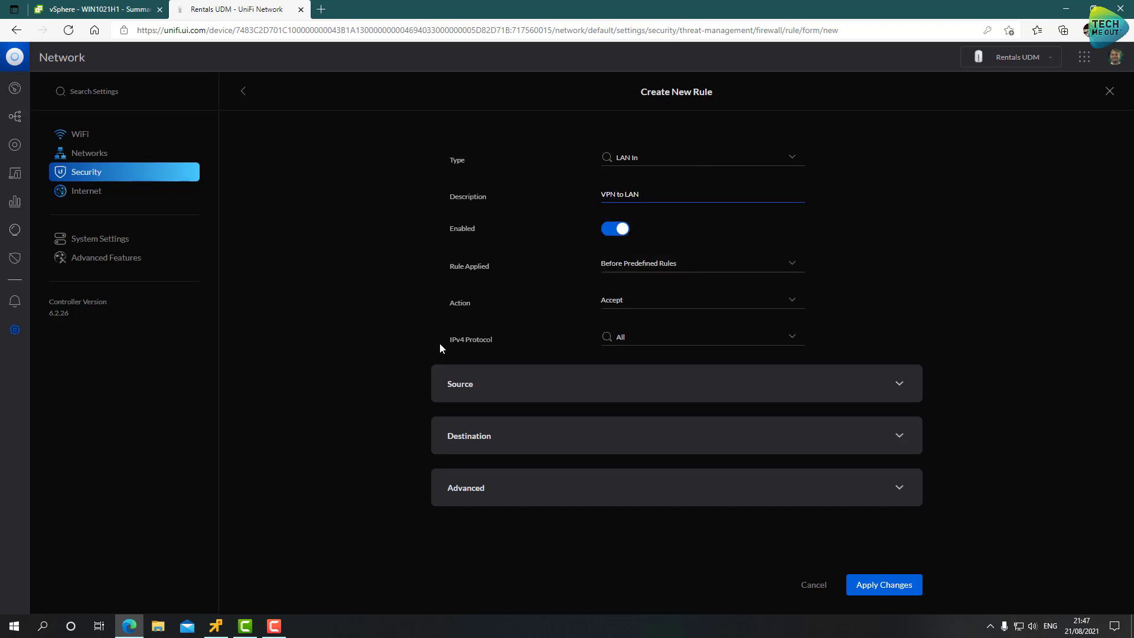
# Step: Set the rule's source to the VPN group and destination to the LAN network, then save
pyautogui.click(444, 381)
pyautogui.scroll(-2, 467, 380)
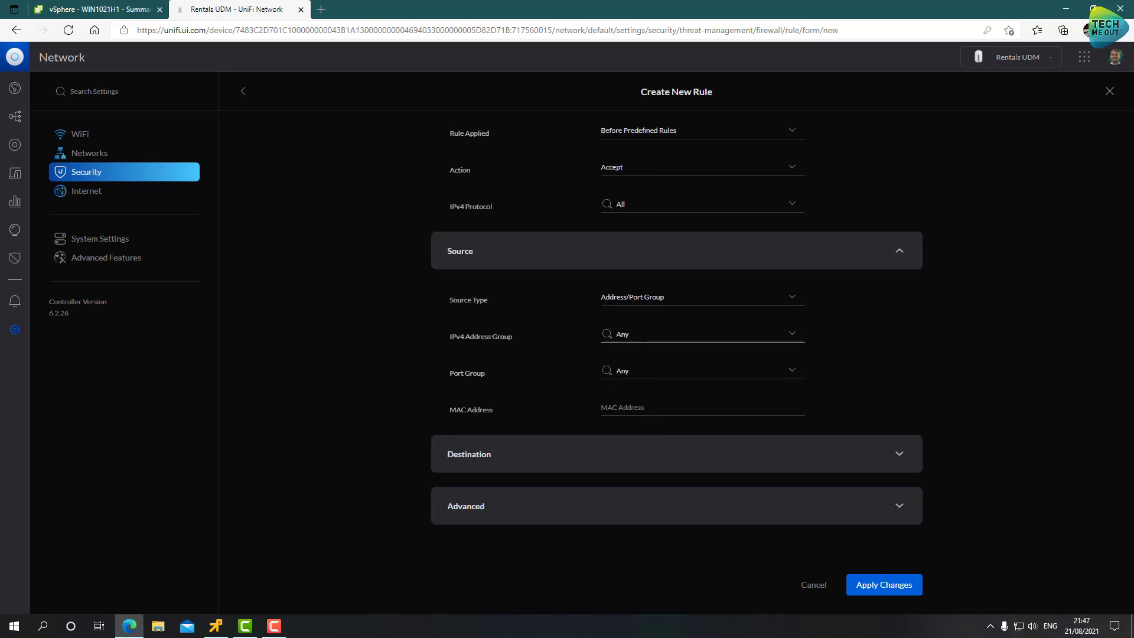
pyautogui.click(641, 334)
pyautogui.click(628, 393)
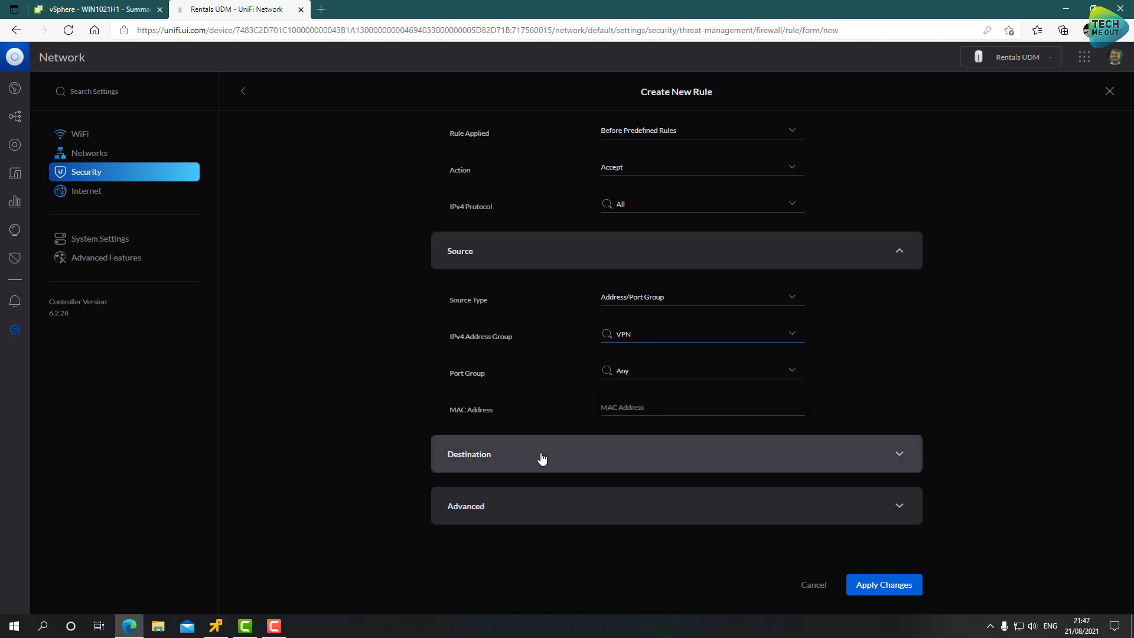
pyautogui.click(540, 456)
pyautogui.scroll(-1, 591, 414)
pyautogui.click(654, 451)
pyautogui.click(645, 481)
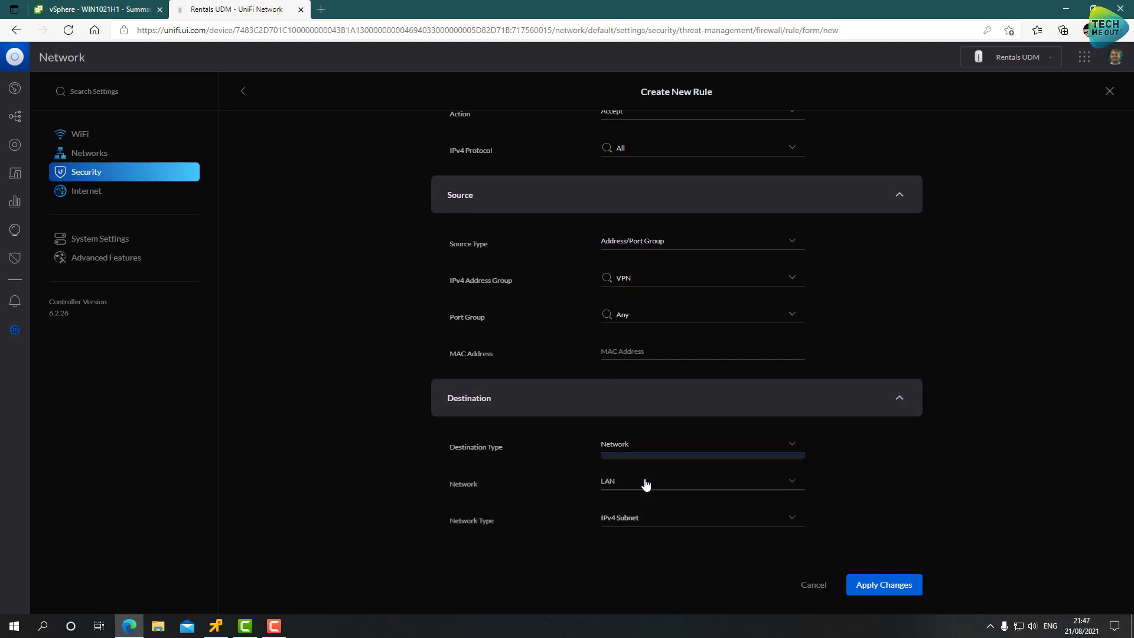
pyautogui.click(867, 592)
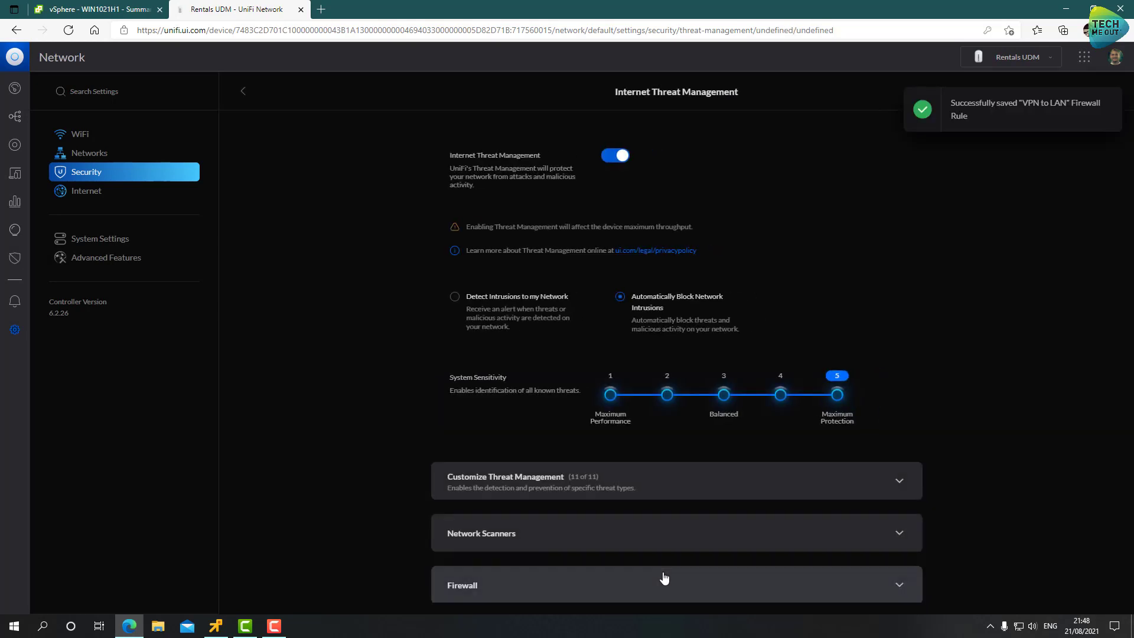
# Step: Start another LAN In firewall rule described 'LAN to VPN'
pyautogui.scroll(-6, 381, 283)
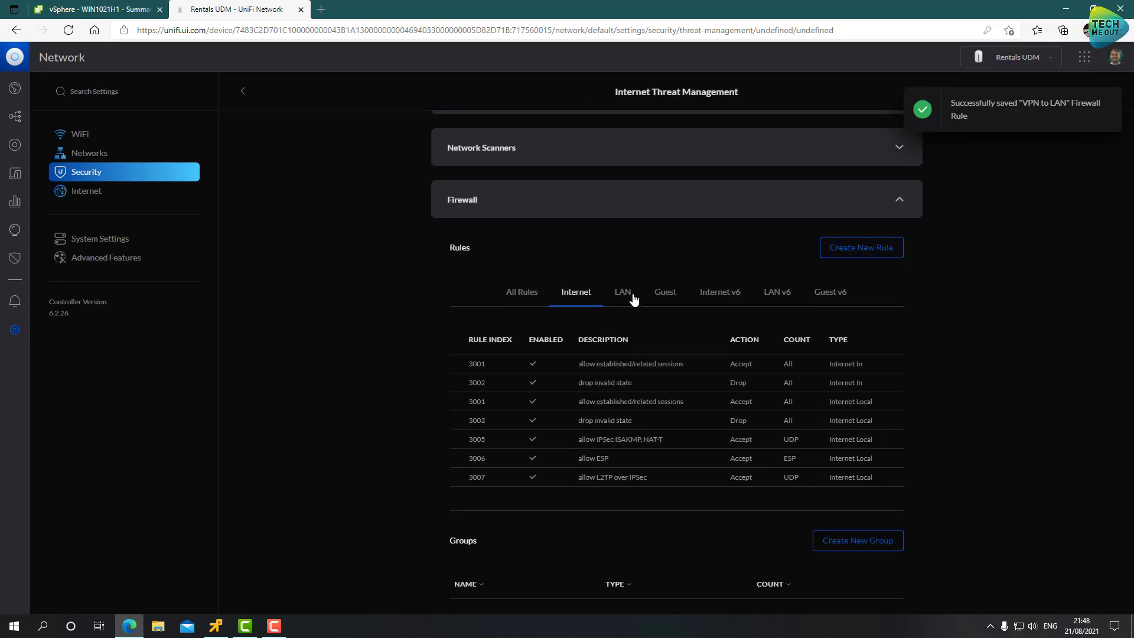
pyautogui.click(625, 293)
pyautogui.click(857, 248)
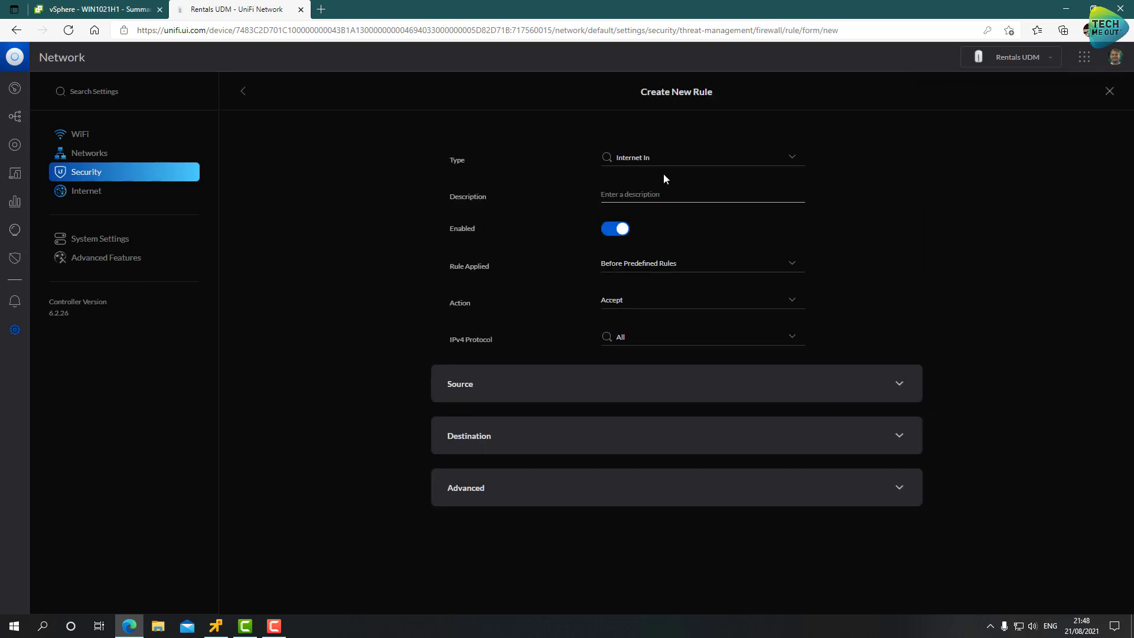
pyautogui.click(637, 157)
pyautogui.click(628, 236)
pyautogui.click(627, 195)
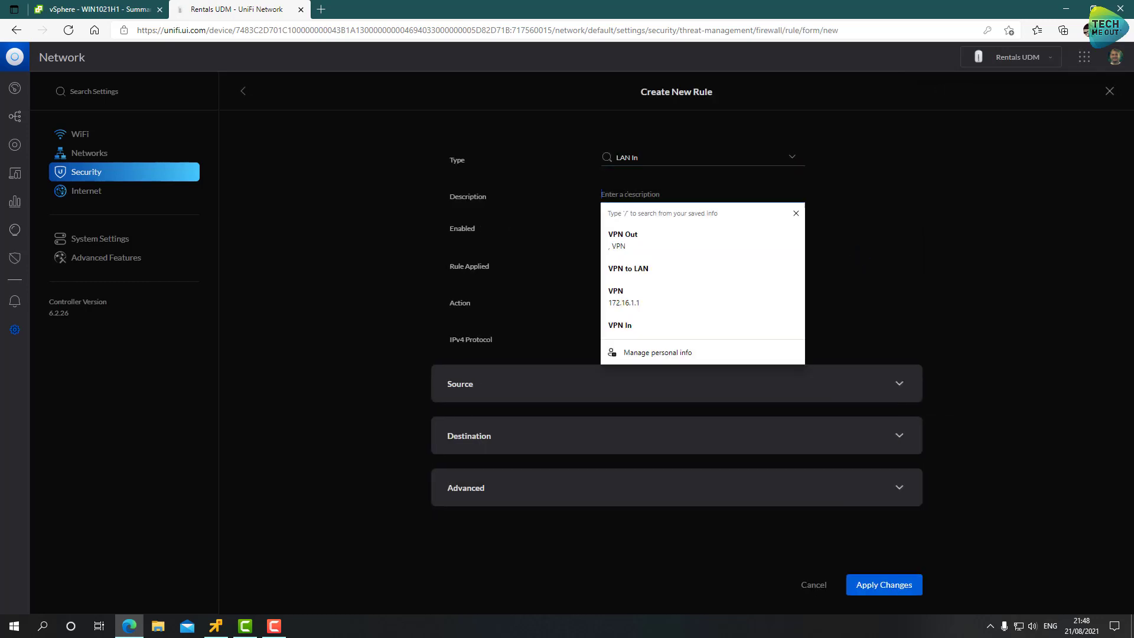
pyautogui.write('LAN to VPN')
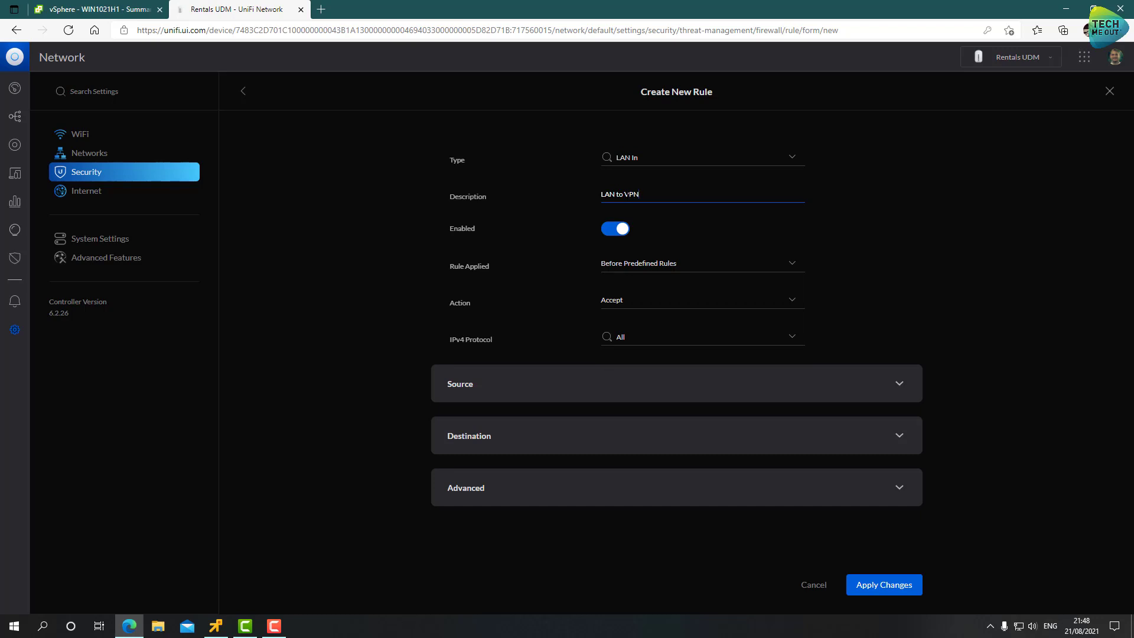
# Step: Set source to the LAN network, destination to the VPN group, port group Any, and save
pyautogui.click(531, 383)
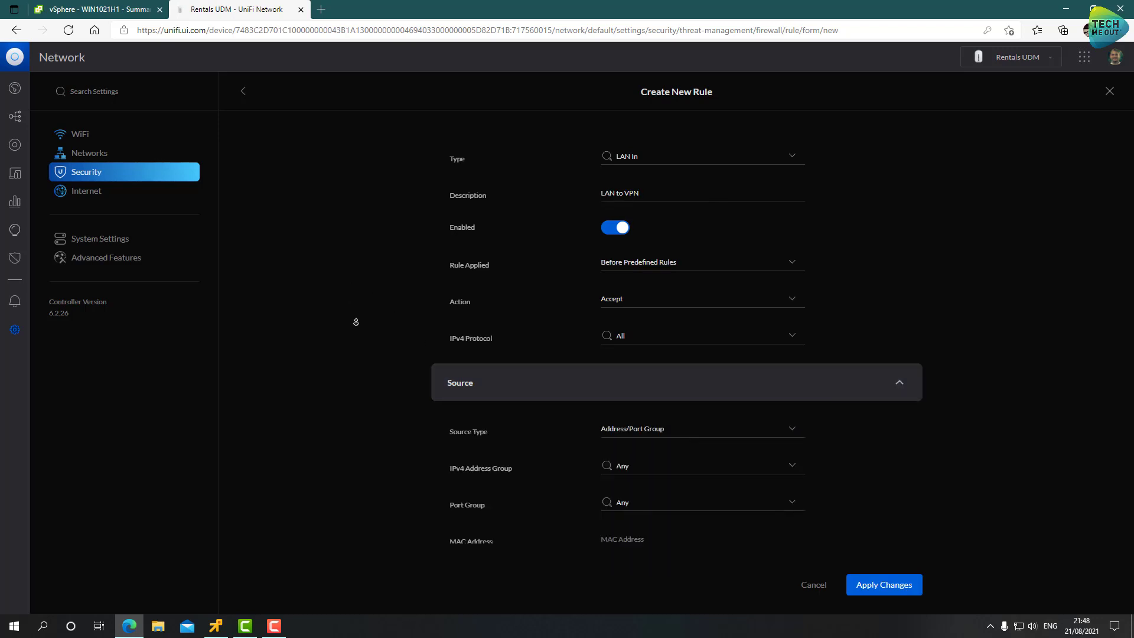
pyautogui.scroll(-2, 613, 348)
pyautogui.click(660, 299)
pyautogui.click(641, 337)
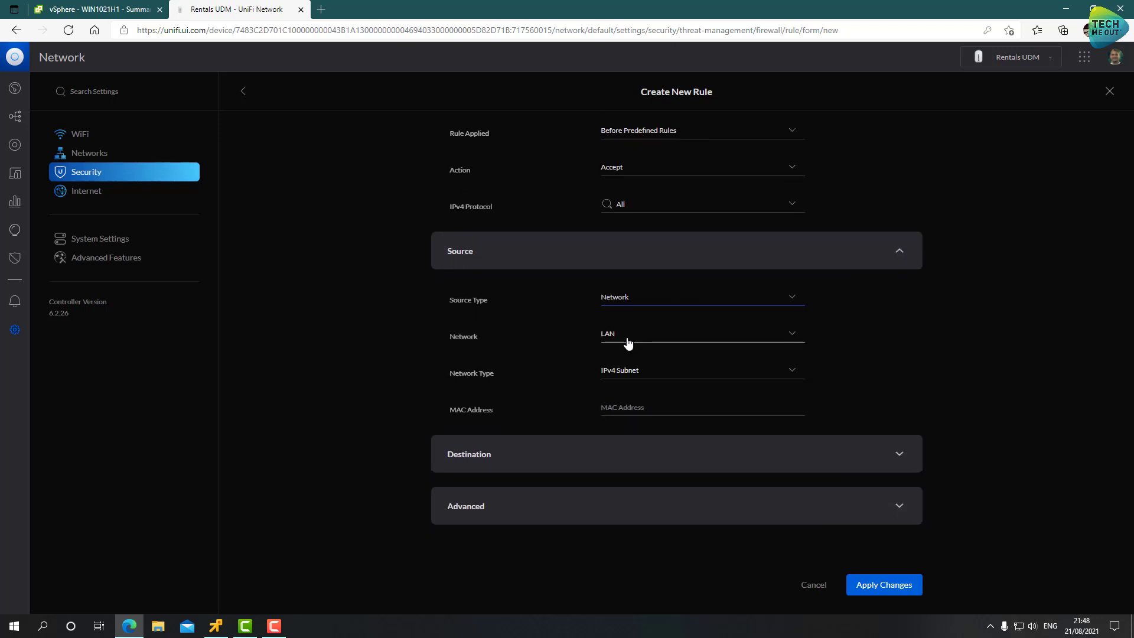
pyautogui.click(587, 457)
pyautogui.click(491, 454)
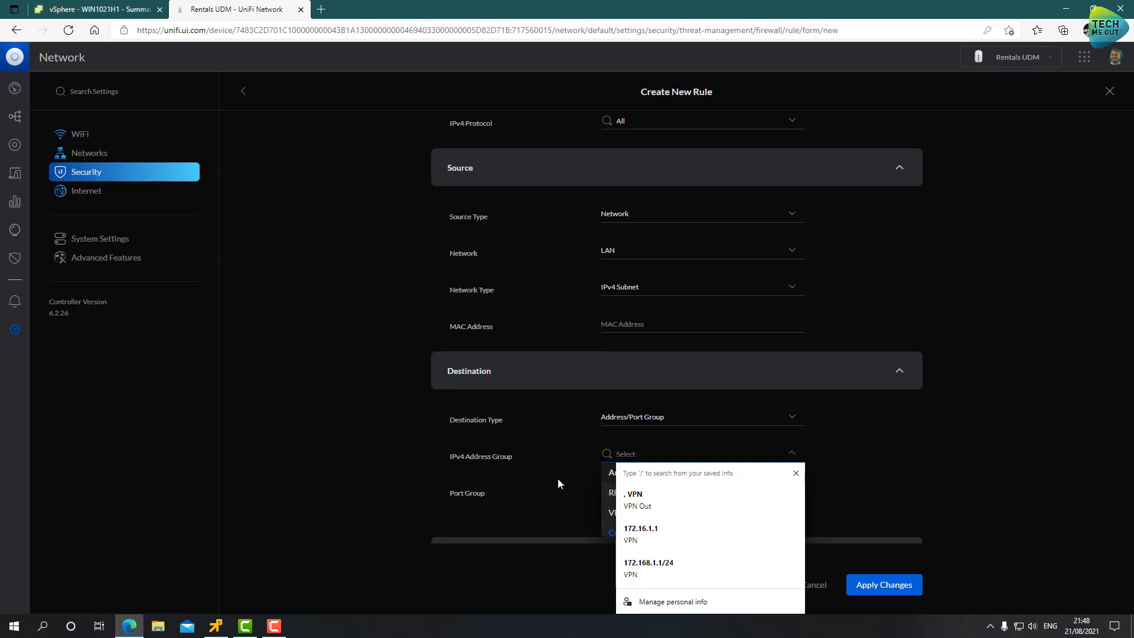
pyautogui.click(615, 517)
pyautogui.click(544, 494)
pyautogui.click(910, 497)
pyautogui.click(910, 586)
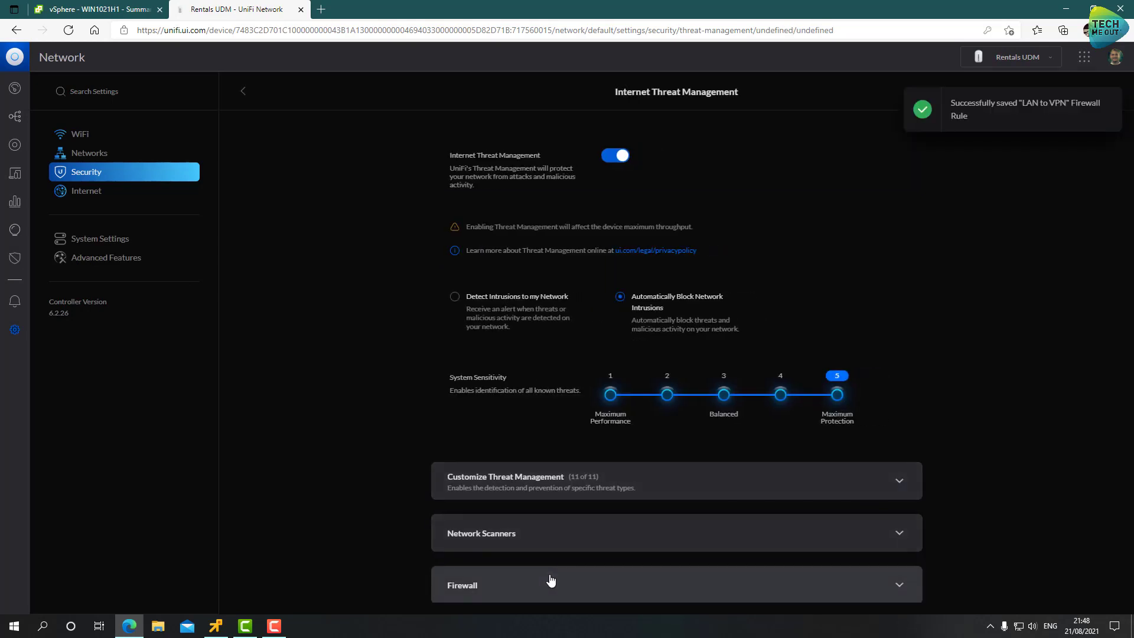
# Step: On the LAN rules, drag Block Inter Vlan Routing below the VPN to LAN and LAN to VPN rules
pyautogui.click(548, 585)
pyautogui.scroll(-6, 374, 252)
pyautogui.click(624, 297)
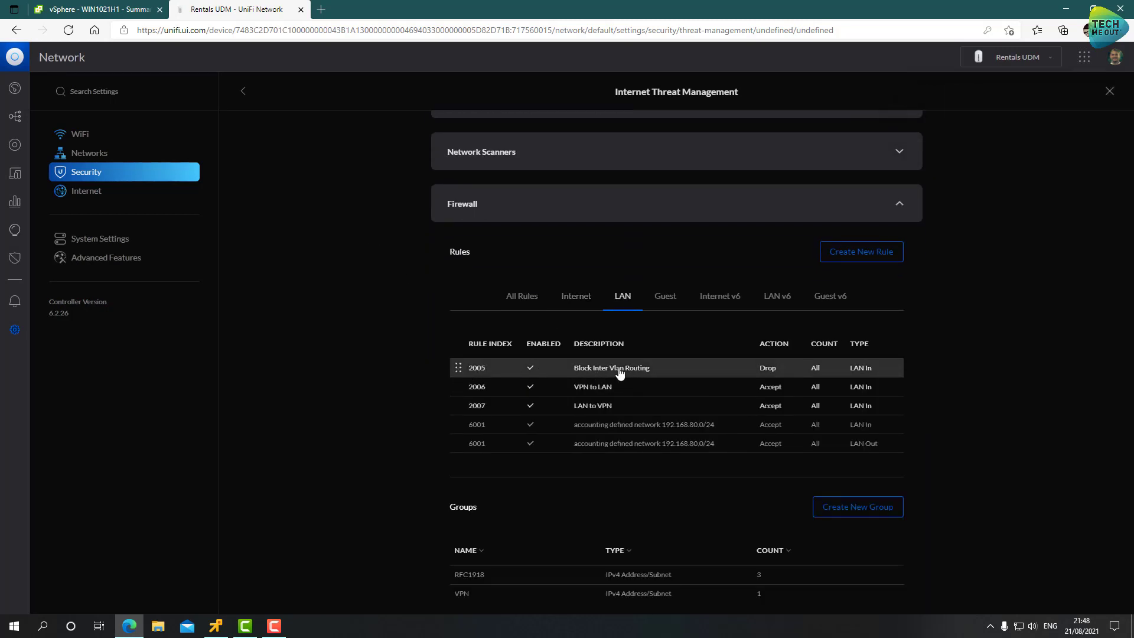
pyautogui.moveTo(457, 367); pyautogui.dragTo(463, 413)
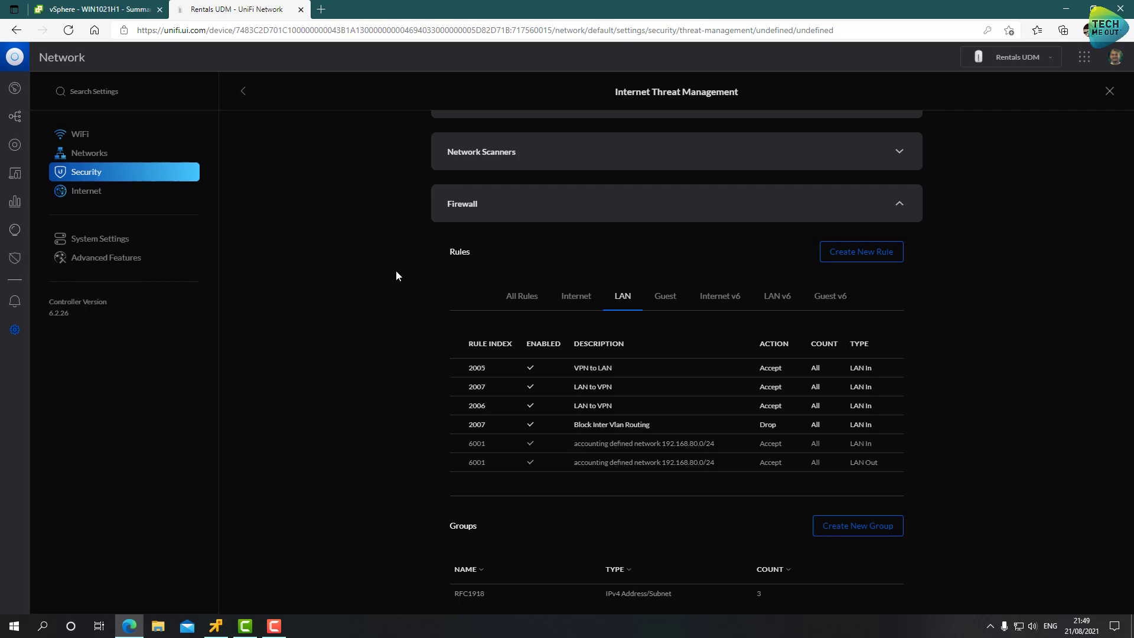
# Step: Reconnect the UniFi VPN and recall 'ping 192.168.80.2' in Command Prompt
pyautogui.click(243, 96)
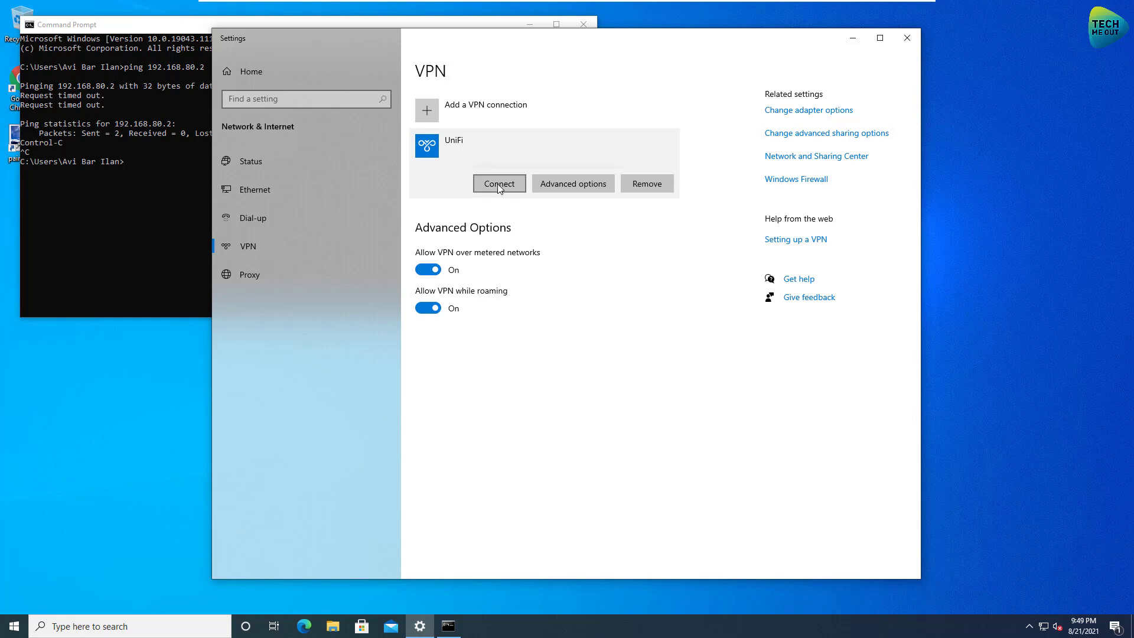
pyautogui.click(497, 183)
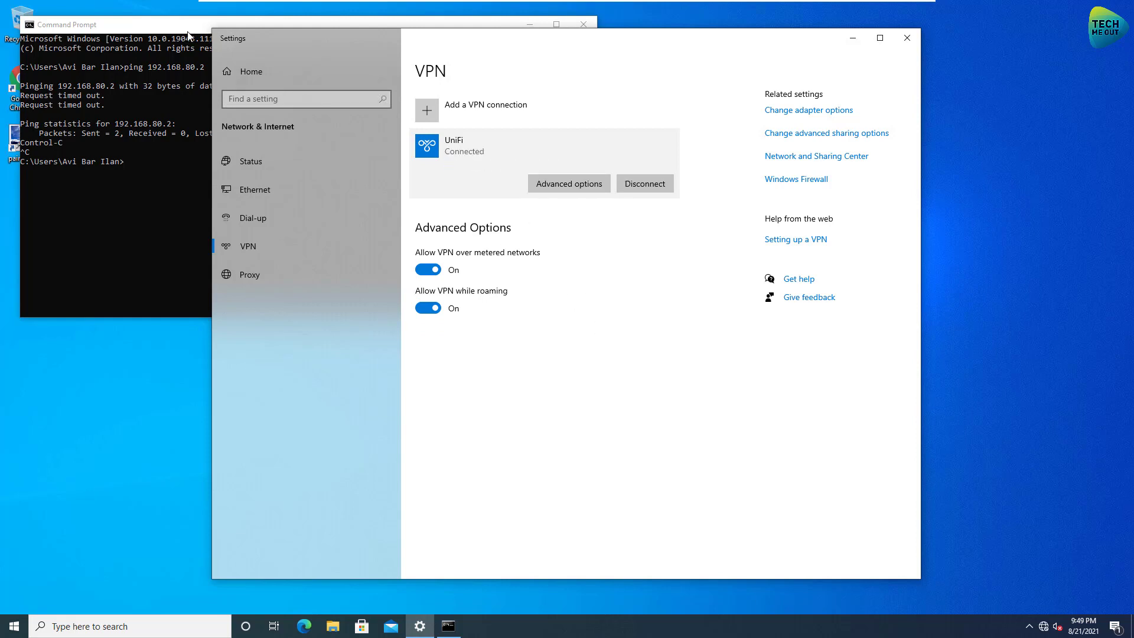
pyautogui.moveTo(184, 30); pyautogui.dragTo(371, 147)
pyautogui.click(483, 323)
pyautogui.press('Up')
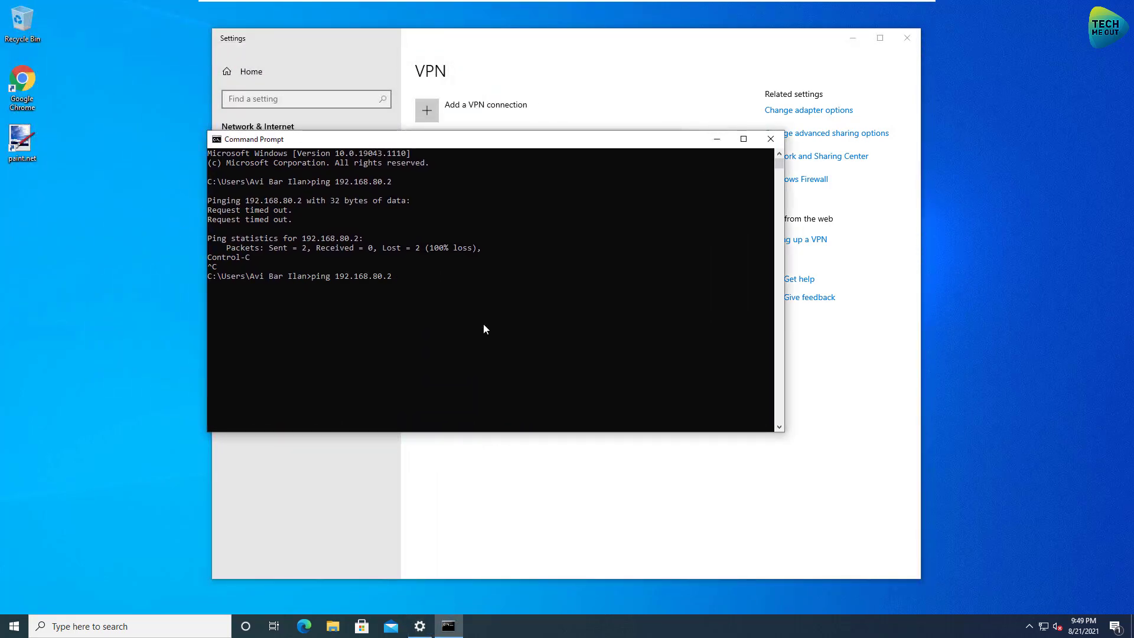
# Step: Rerun ping 192.168.80.2, now getting replies with 0% loss
pyautogui.press('Return')
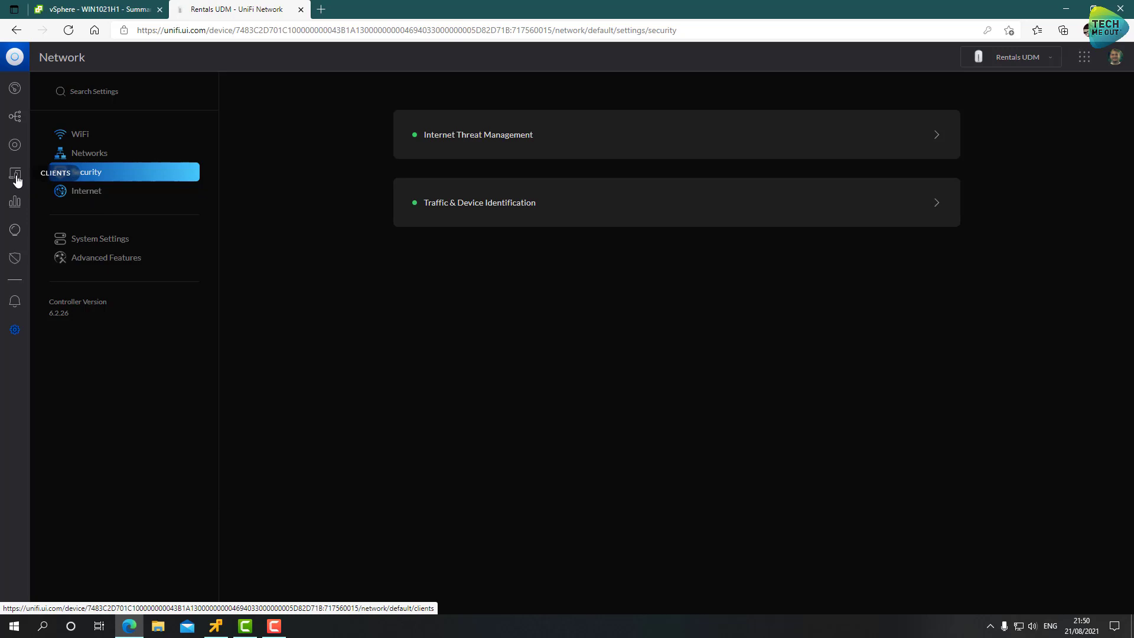
# Step: Look up client 10.0.99.214 in the UniFi Clients list as a test target
pyautogui.click(17, 178)
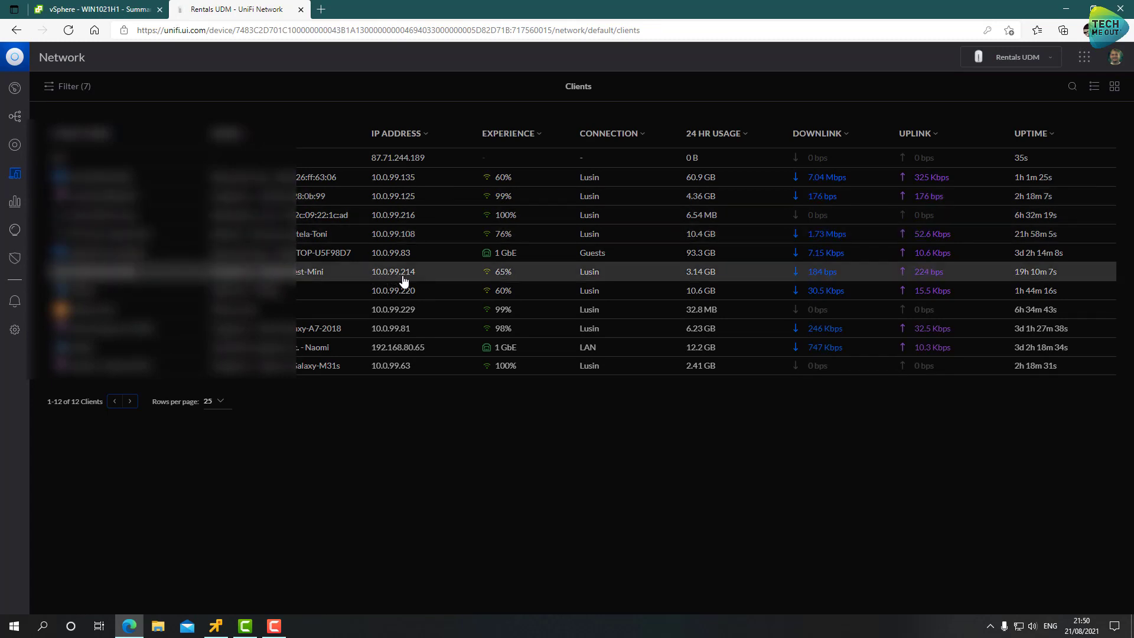
pyautogui.click(218, 626)
# Step: Ping the guest client 10.0.99.214 from Command Prompt
pyautogui.write('p')
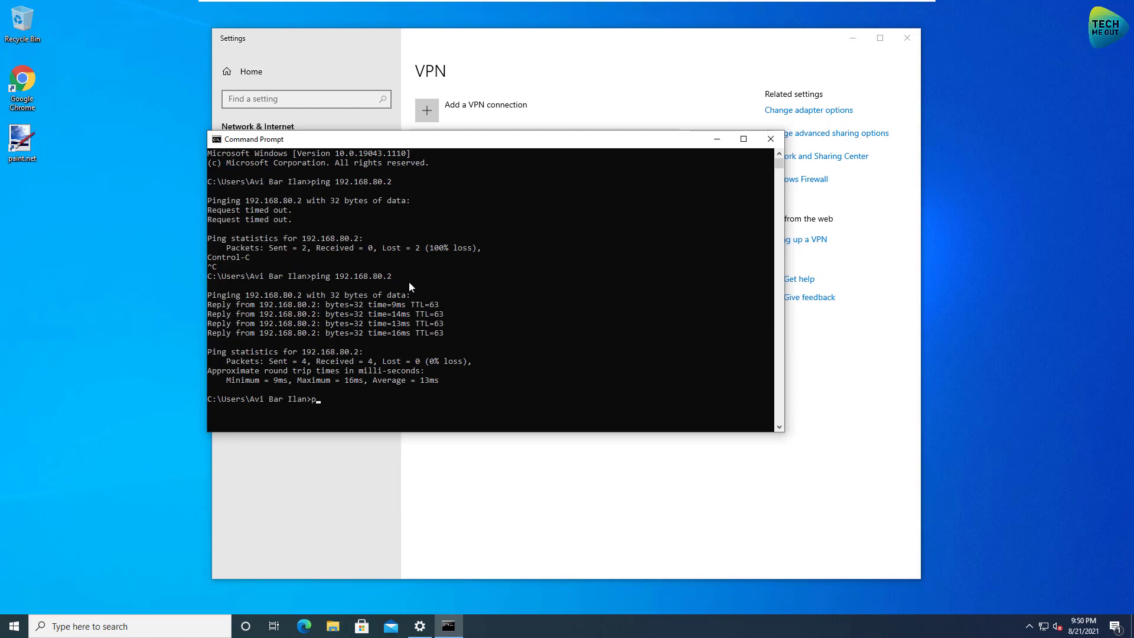
pyautogui.write('ing 10.0.99.214')
pyautogui.press('Return')
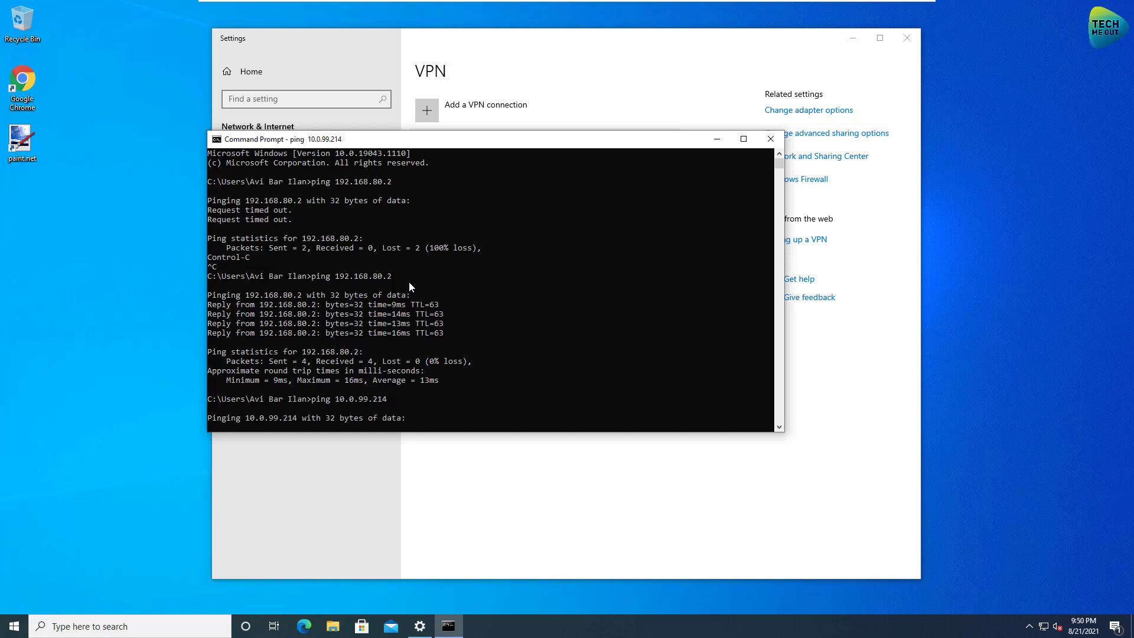